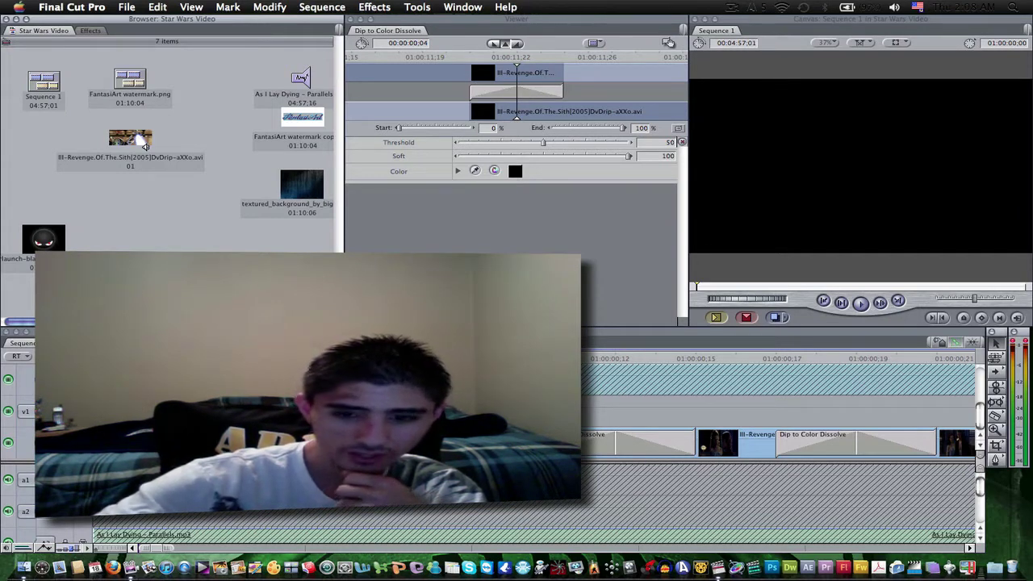
# - Look through the short V1 movie clips and their Dip to Color Dissolve transitions along the timeline, then return to the beginning
pyautogui.click(971, 547)
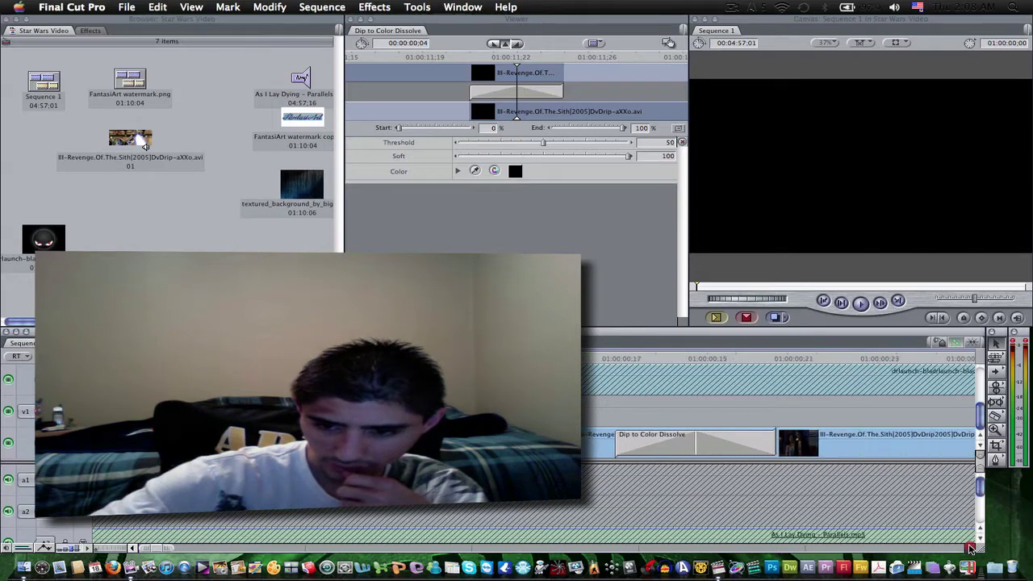
pyautogui.click(971, 547)
pyautogui.click(970, 547)
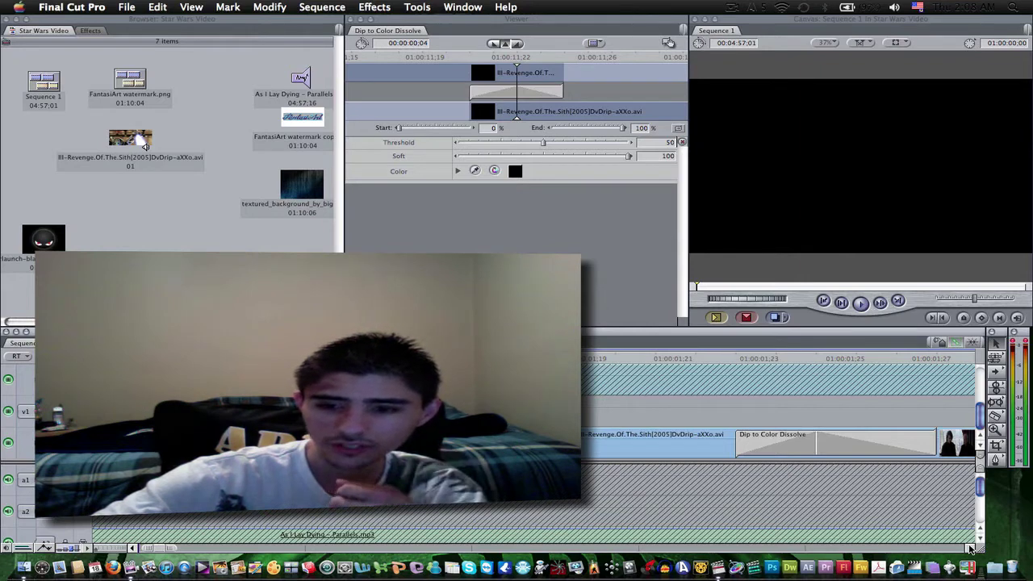
pyautogui.click(971, 547)
pyautogui.click(971, 547)
pyautogui.click(971, 547)
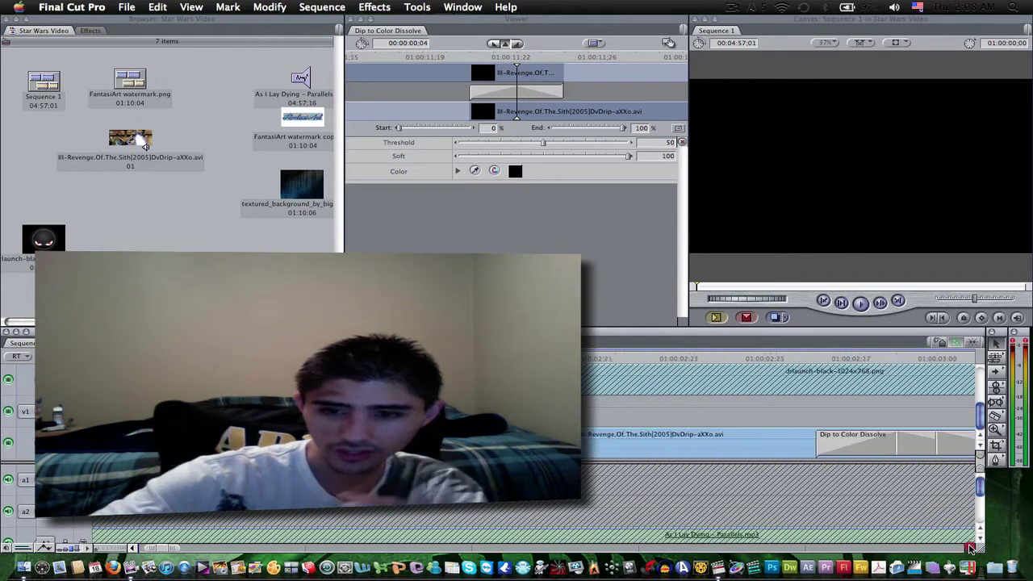
pyautogui.click(971, 547)
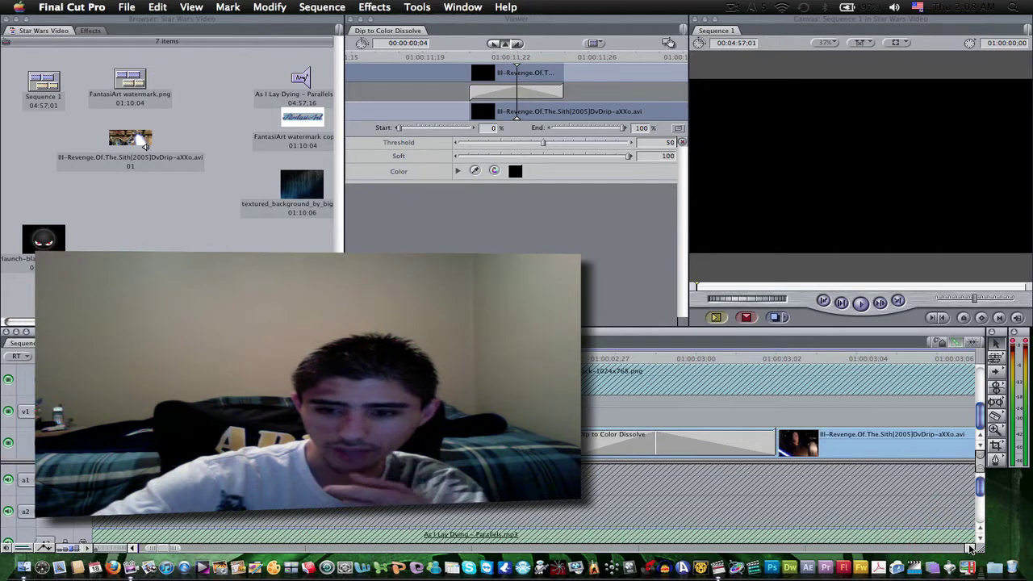
pyautogui.click(970, 548)
pyautogui.click(971, 548)
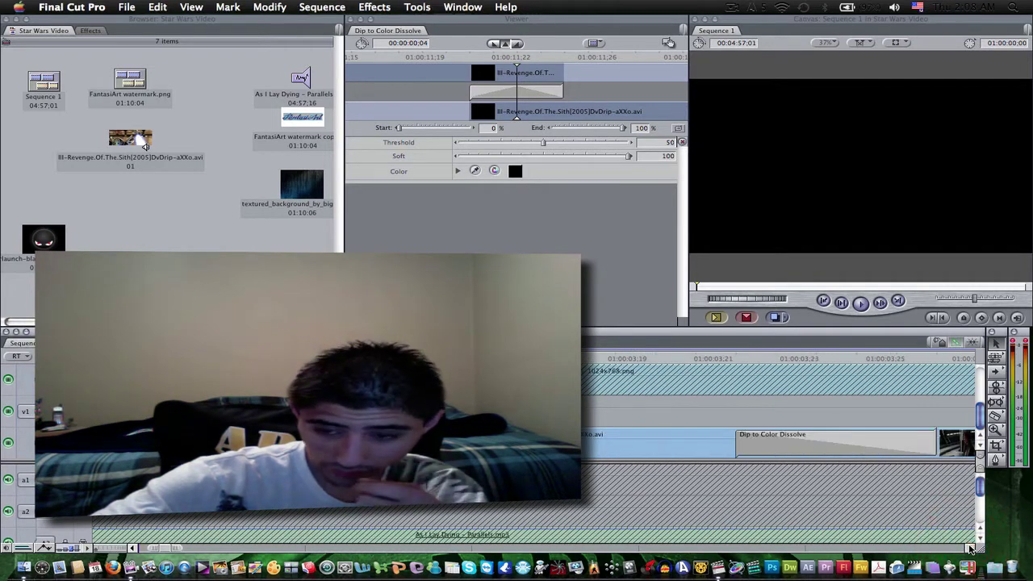
pyautogui.click(971, 547)
pyautogui.click(971, 547)
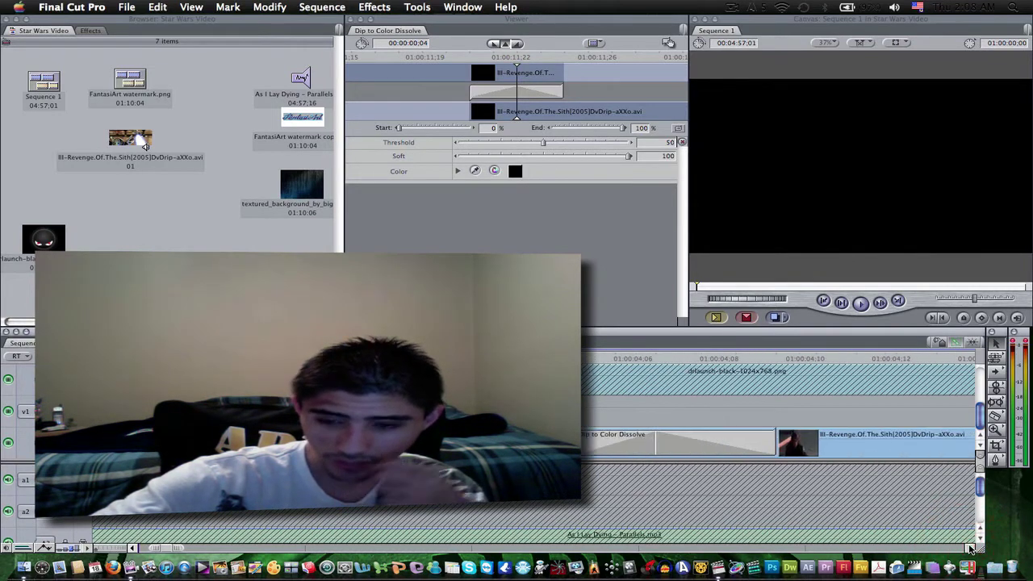
pyautogui.click(971, 547)
pyautogui.click(971, 547)
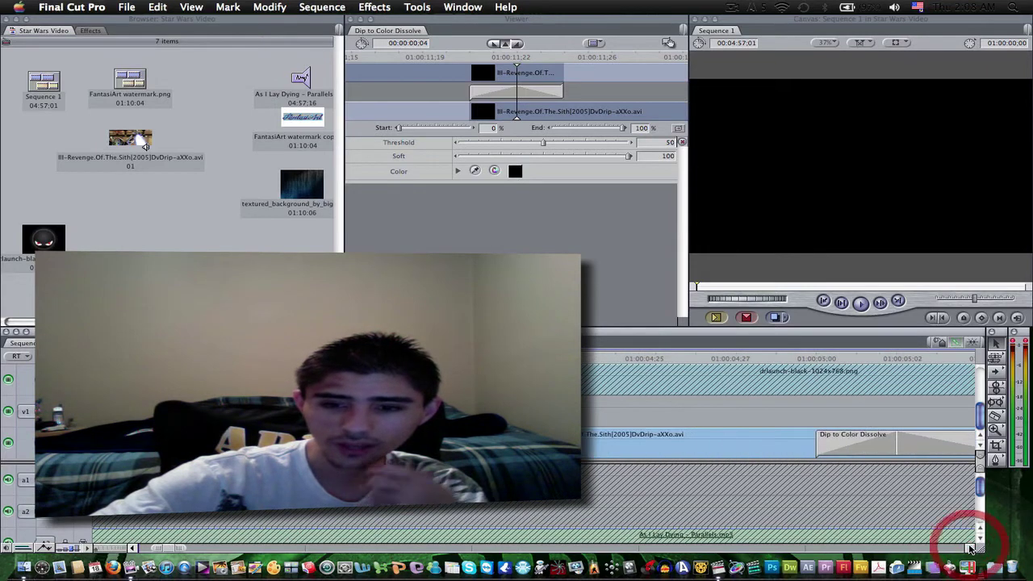
pyautogui.click(971, 547)
pyautogui.click(971, 548)
pyautogui.click(971, 547)
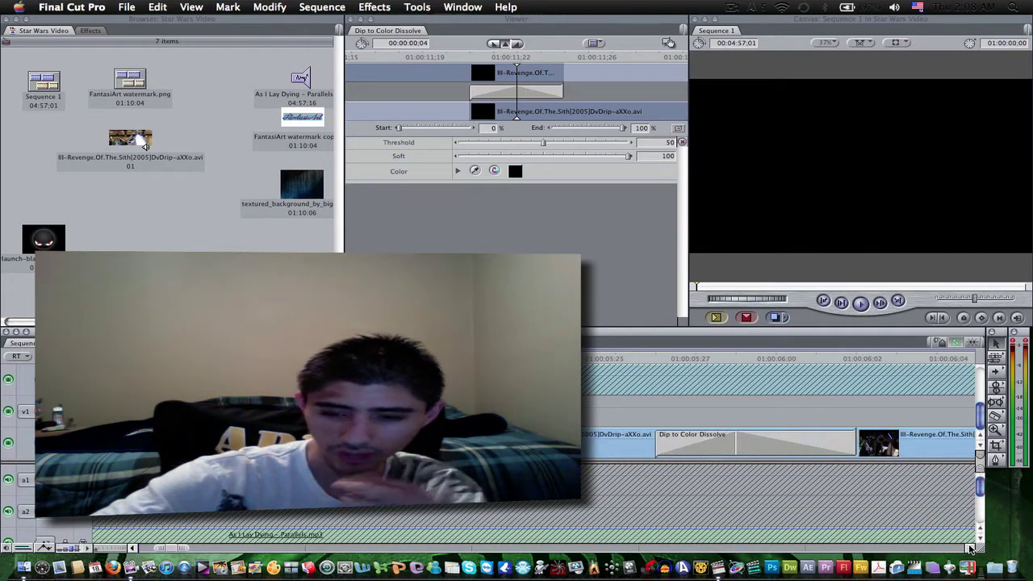
pyautogui.click(971, 547)
pyautogui.click(971, 547)
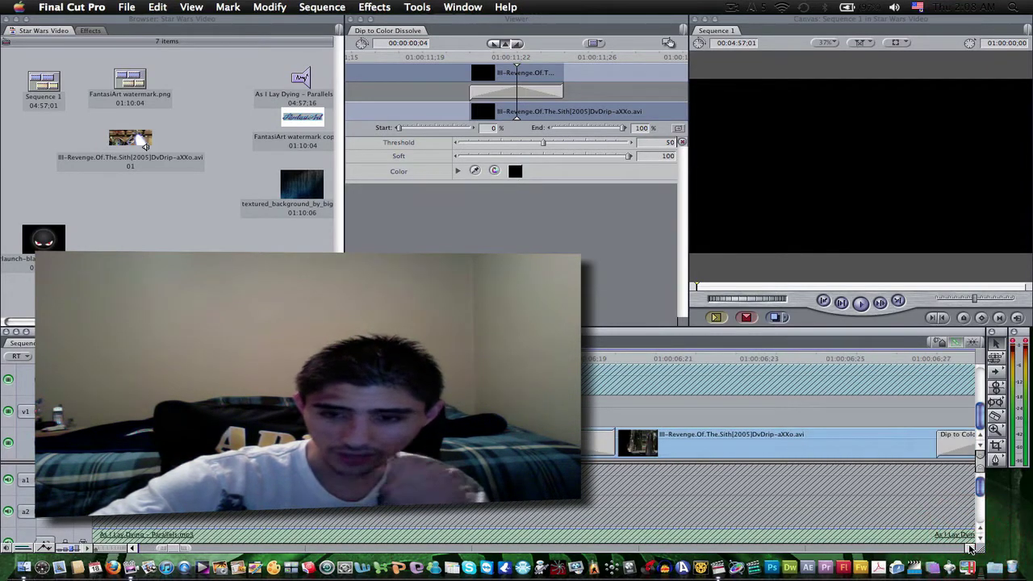
pyautogui.hscroll(10, 130, 482)
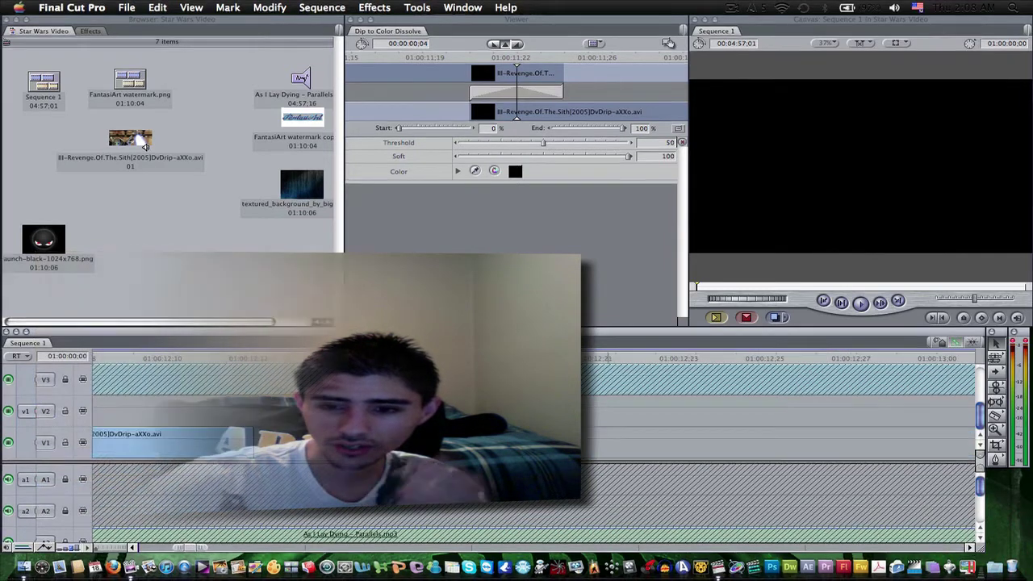
pyautogui.moveTo(186, 547); pyautogui.dragTo(139, 546)
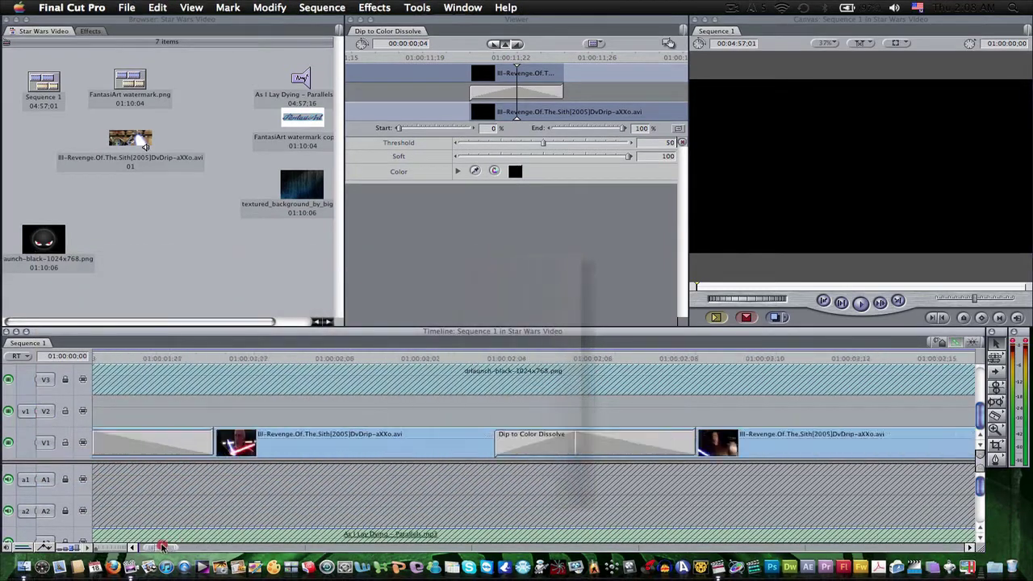
# - Play the edited section from the sequence start, then go back and park the playhead at 01:00:00;04
pyautogui.click(98, 360)
pyautogui.click(98, 359)
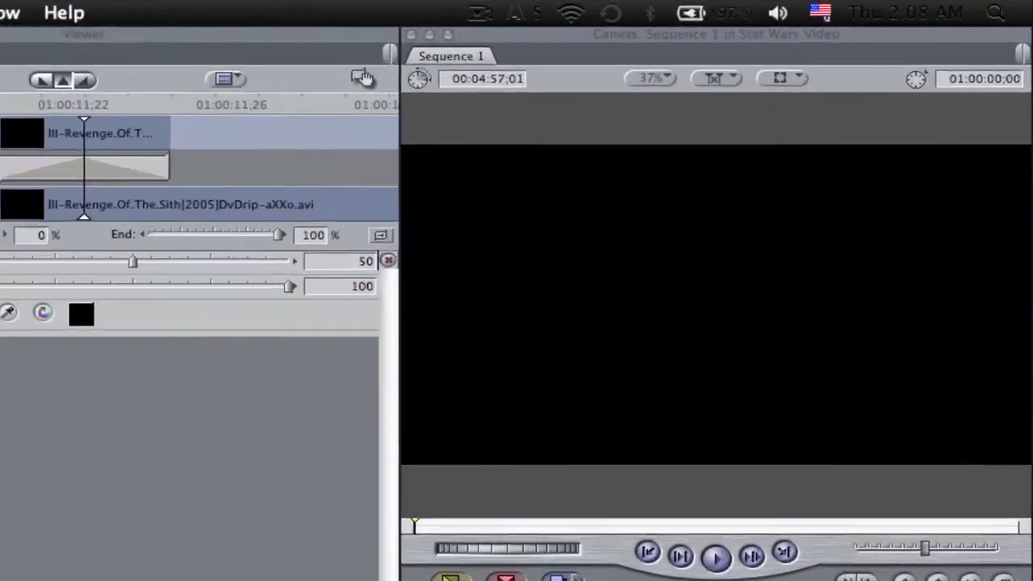
pyautogui.press('space')
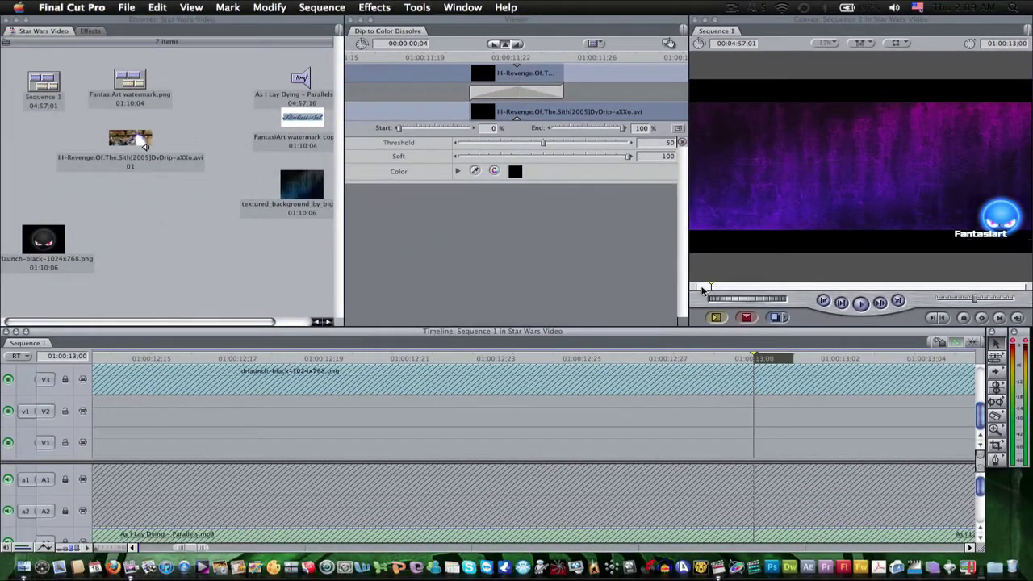
pyautogui.click(696, 289)
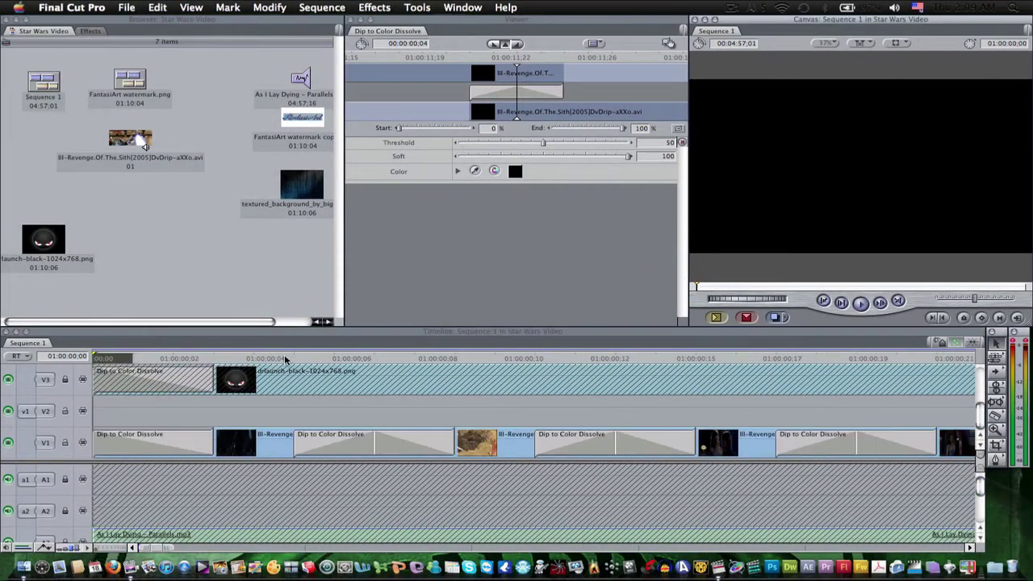
pyautogui.click(255, 360)
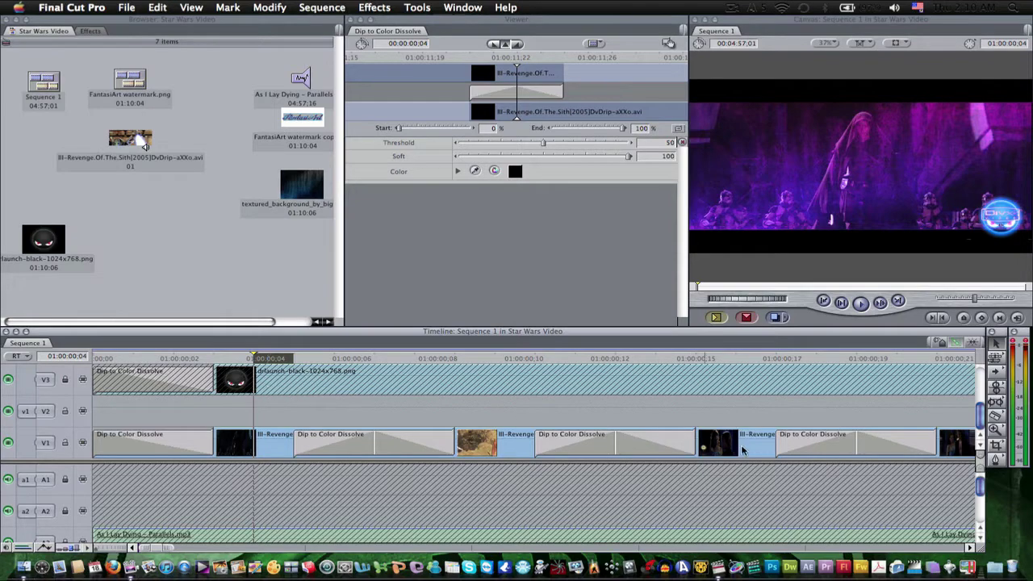
# - Examine the sequence's clips and dissolves from the start to just past the last edited clip on V1
pyautogui.click(970, 547)
pyautogui.click(970, 547)
pyautogui.click(970, 547)
pyautogui.click(970, 547)
pyautogui.click(970, 547)
pyautogui.click(970, 547)
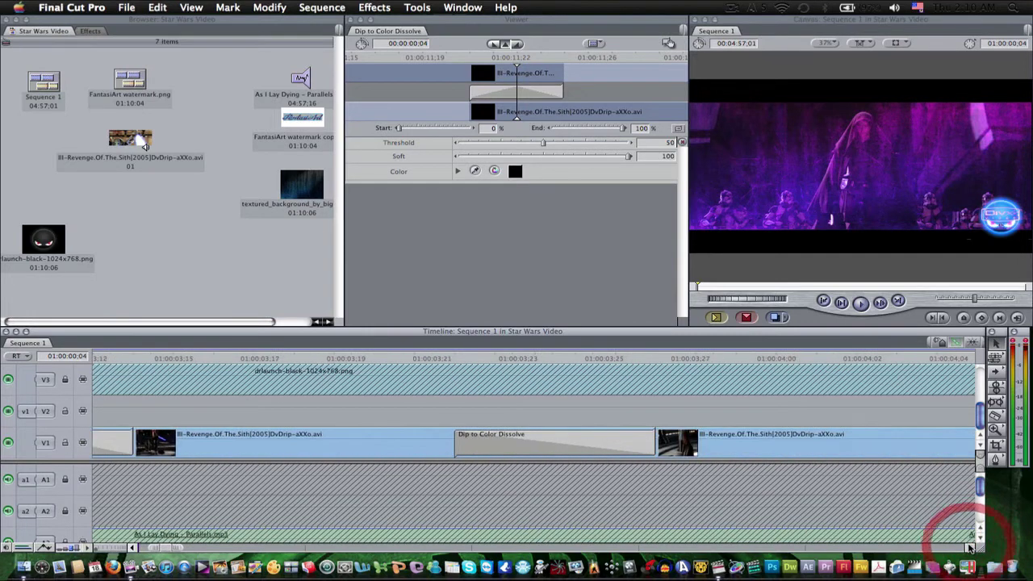
pyautogui.click(970, 547)
pyautogui.click(970, 547)
pyautogui.click(970, 547)
pyautogui.click(970, 547)
pyautogui.click(970, 547)
pyautogui.click(970, 548)
pyautogui.click(970, 548)
pyautogui.click(970, 547)
pyautogui.click(970, 547)
pyautogui.click(970, 547)
pyautogui.click(970, 547)
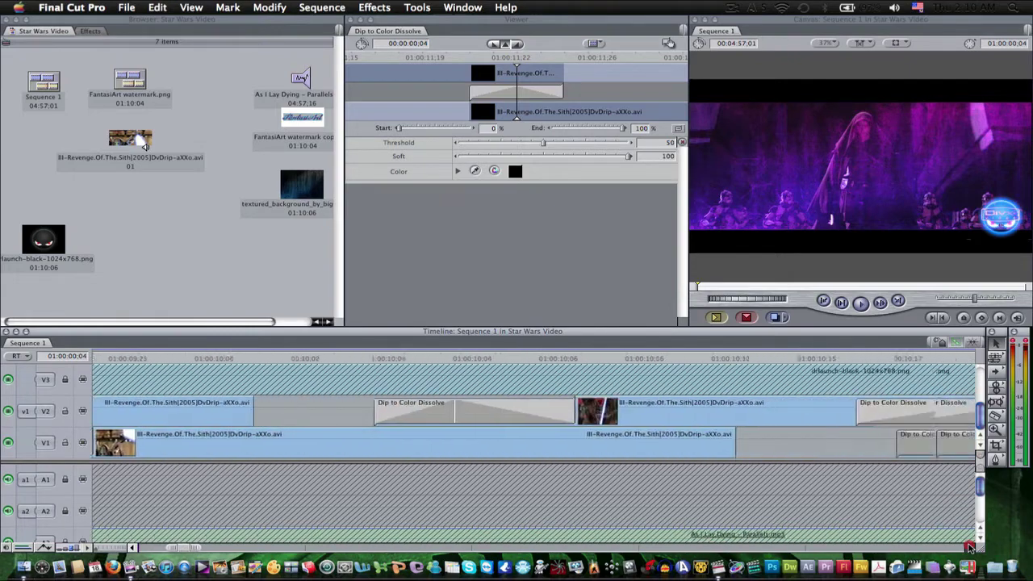
pyautogui.click(970, 547)
pyautogui.click(970, 547)
pyautogui.click(970, 547)
pyautogui.click(970, 547)
pyautogui.click(970, 547)
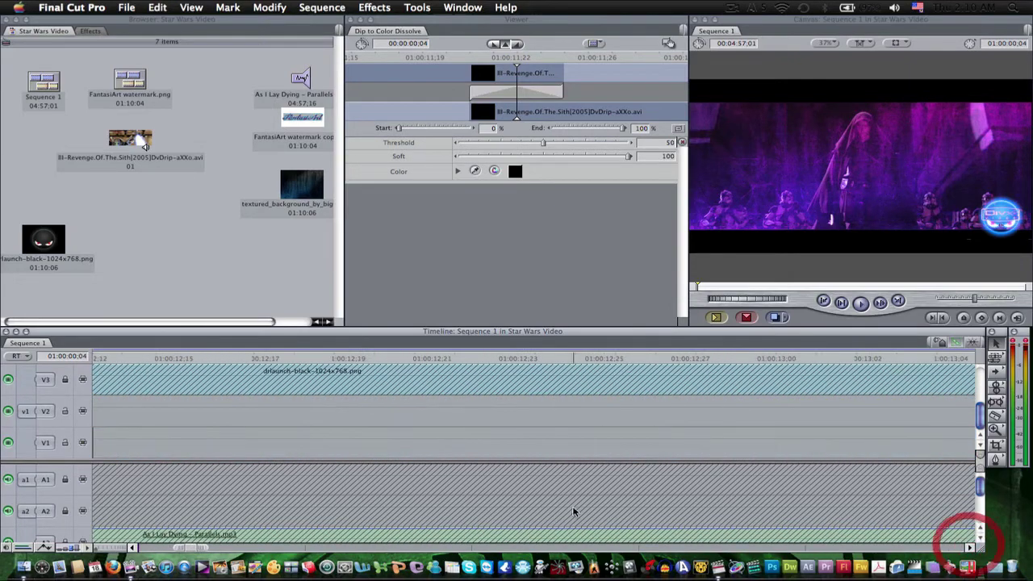
# - Paste the copied Revenge of the Sith clip onto V1 at 01:00:12;14, just after the last edited clip
pyautogui.click(134, 547)
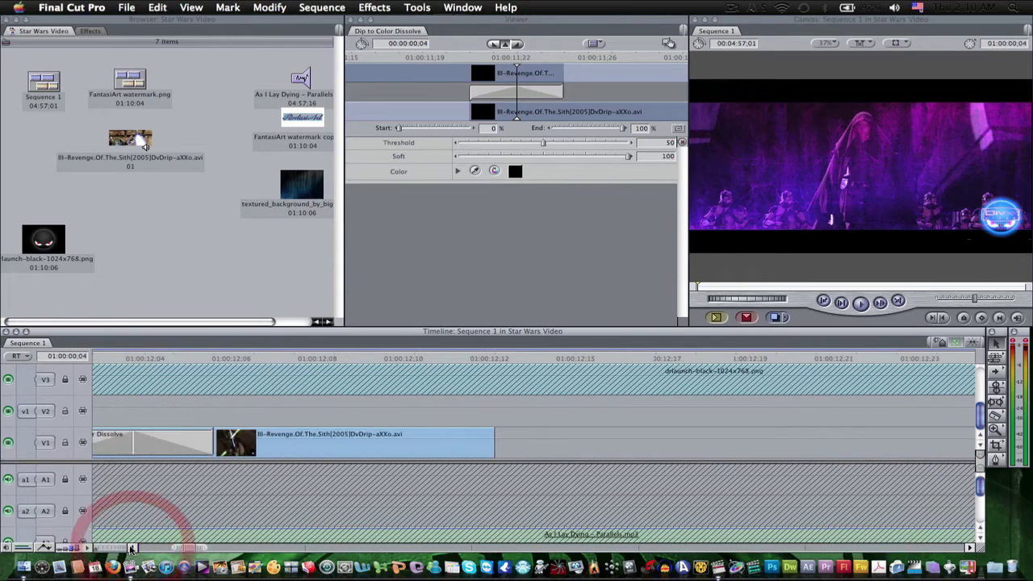
pyautogui.click(384, 358)
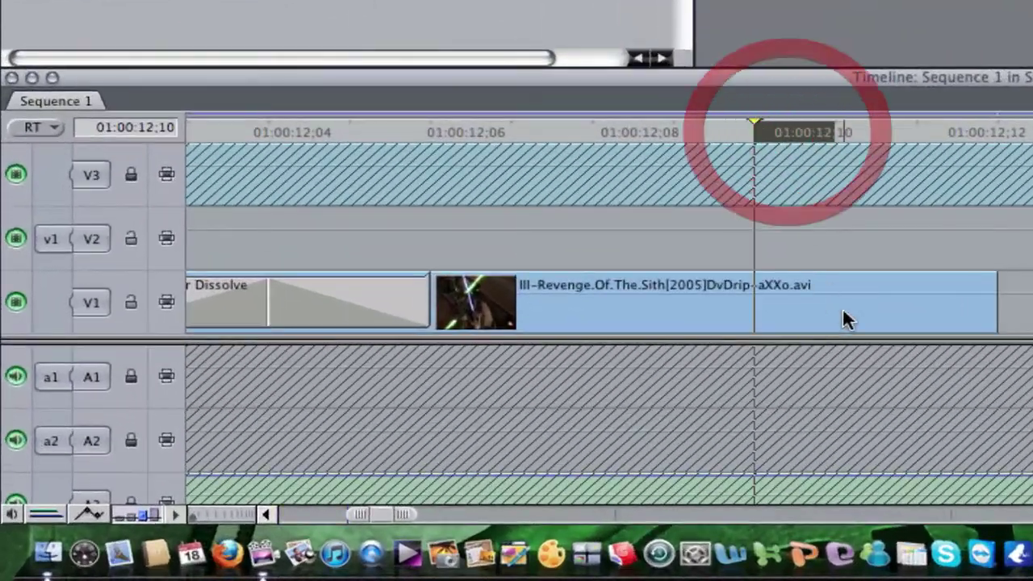
pyautogui.click(843, 314)
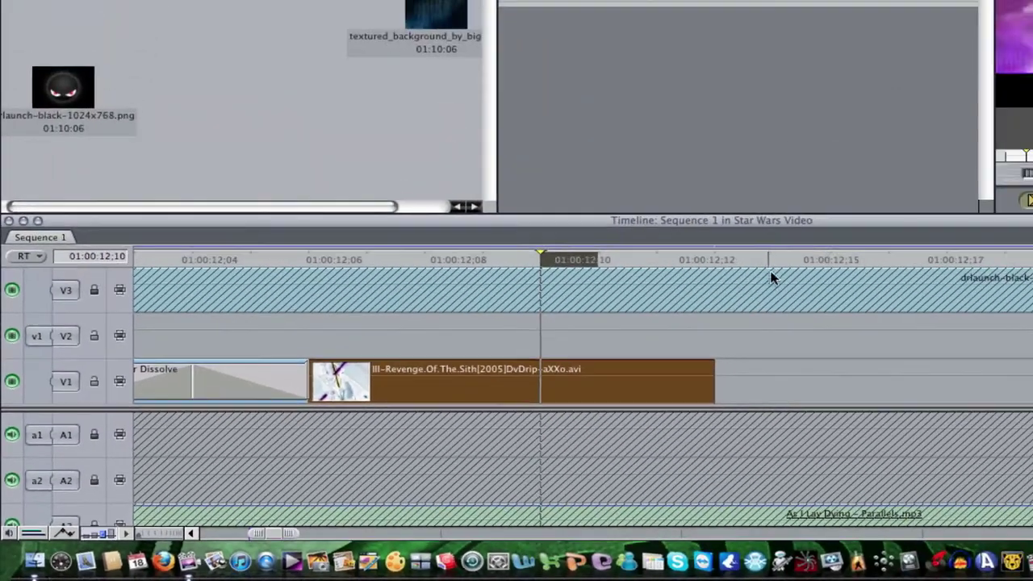
pyautogui.click(772, 260)
pyautogui.rightClick(772, 374)
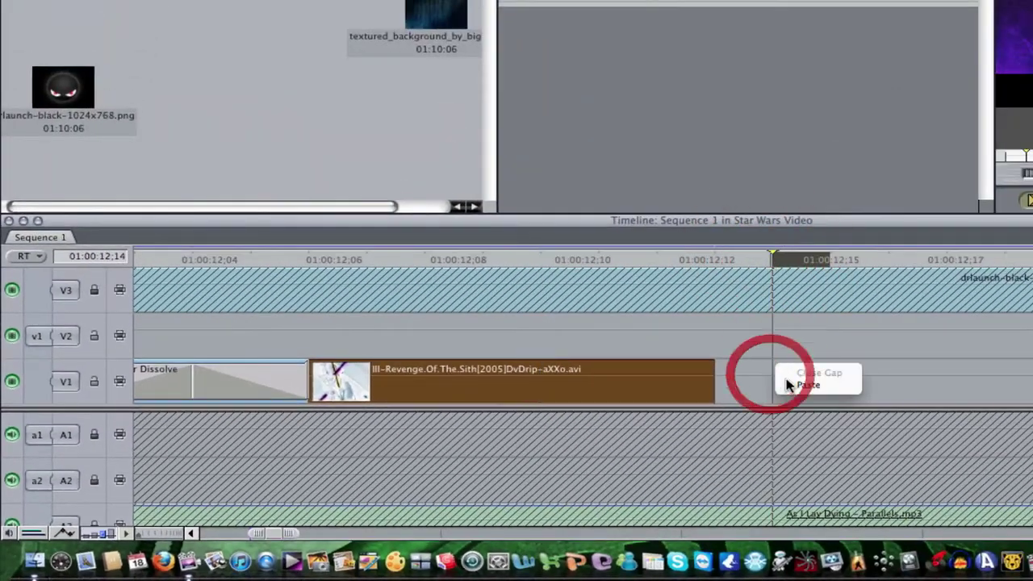
pyautogui.click(784, 386)
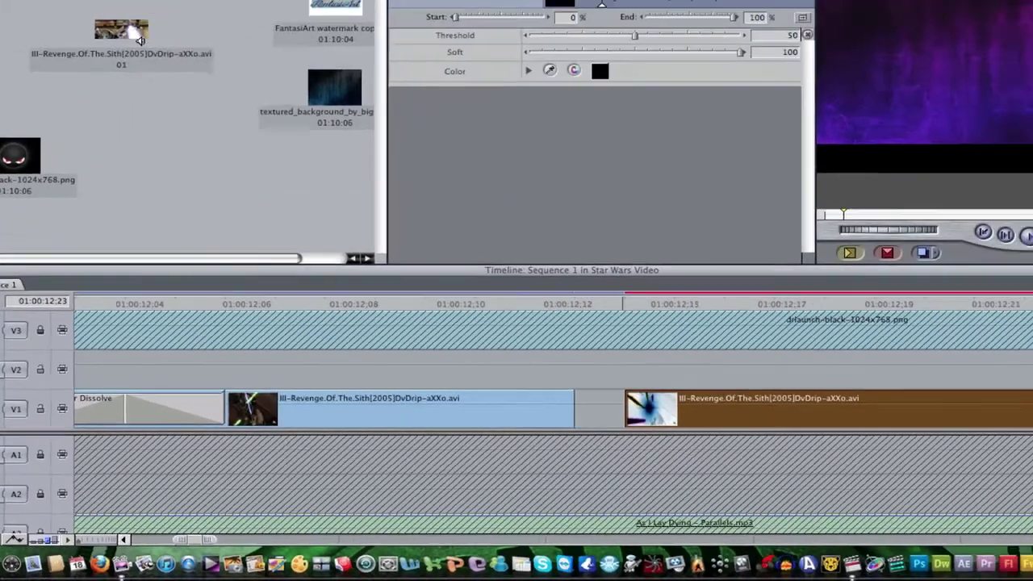
# - Split the pasted clip at 01:00:14;15, delete the part before the cut and extend the remaining piece's start slightly earlier
pyautogui.moveTo(1032, 408); pyautogui.dragTo(1032, 410)
pyautogui.moveTo(980, 437); pyautogui.dragTo(836, 428)
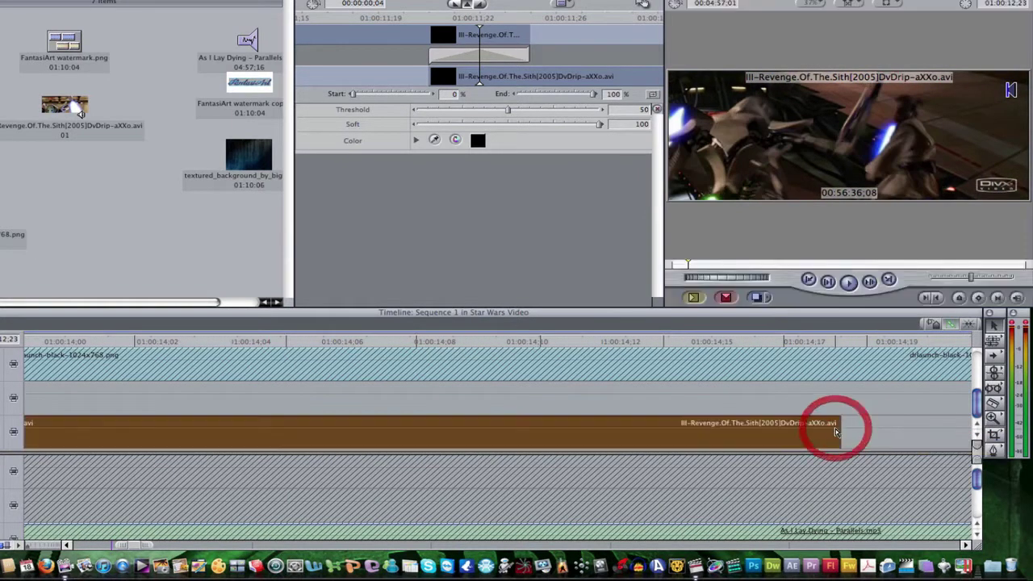
pyautogui.click(694, 343)
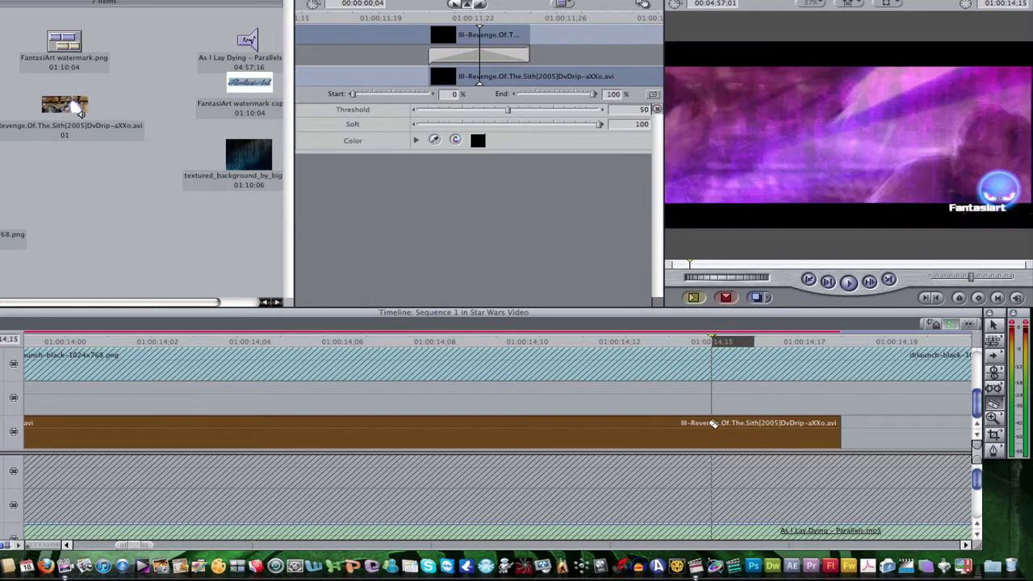
pyautogui.click(685, 431)
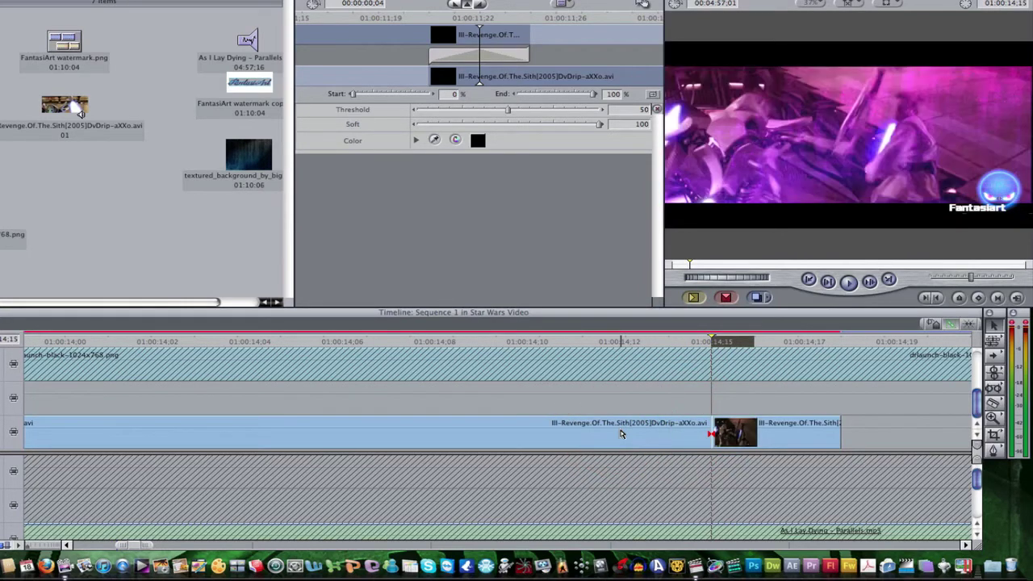
pyautogui.press('Delete')
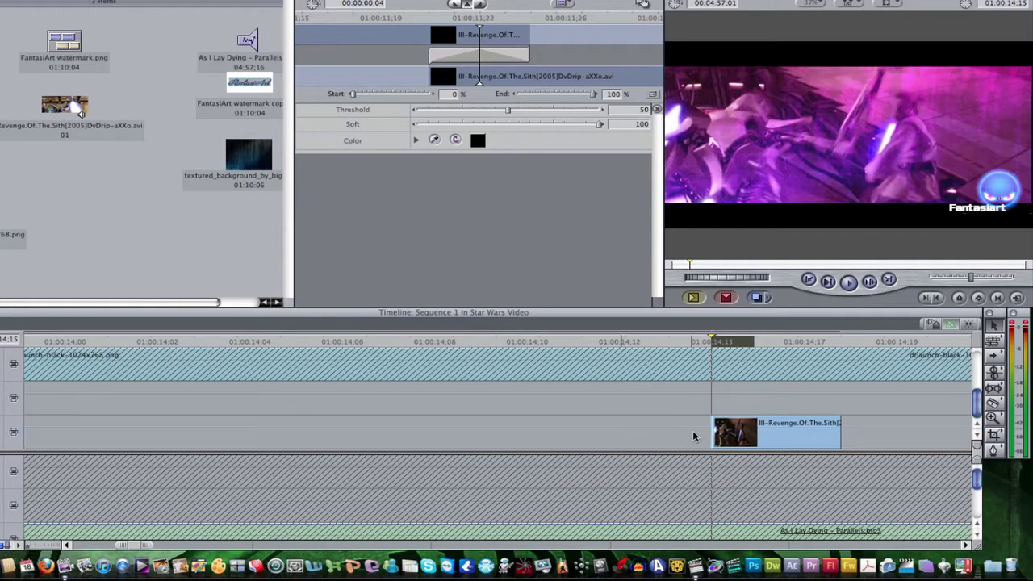
pyautogui.moveTo(712, 428); pyautogui.dragTo(669, 428)
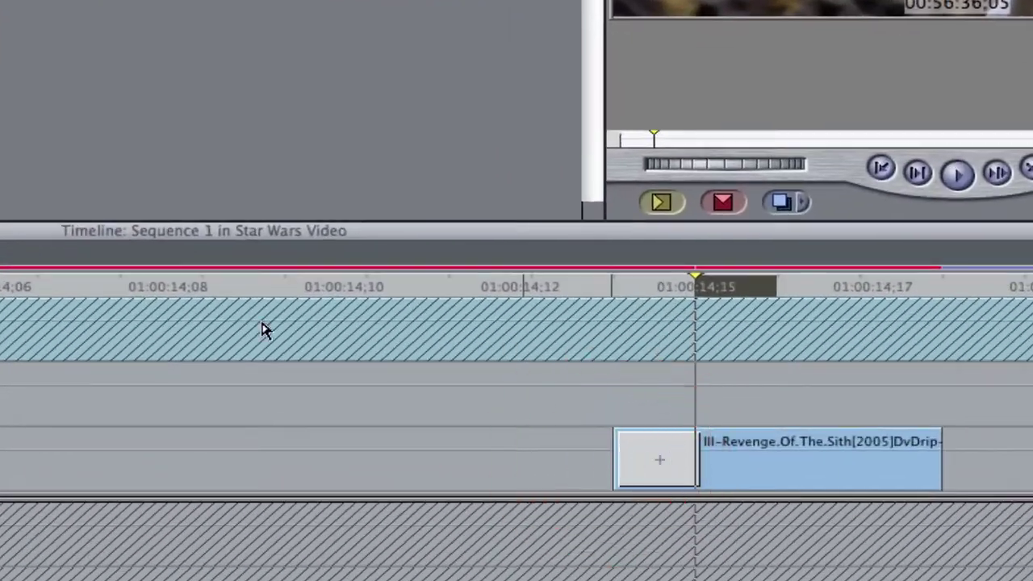
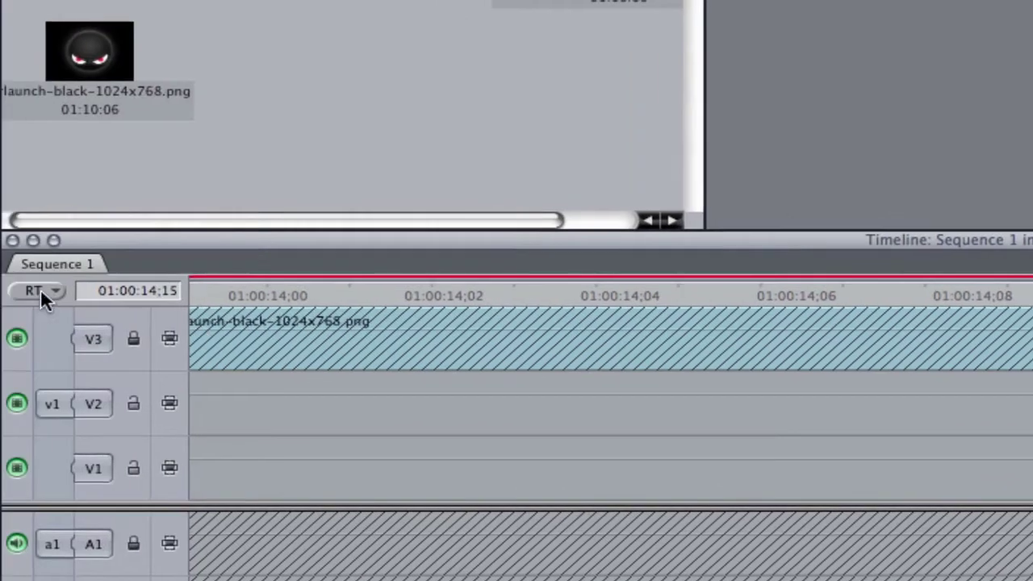
# - Examine the timeline's real-time playback options, including Safe RT and Unlimited RT, without changing them
pyautogui.click(39, 292)
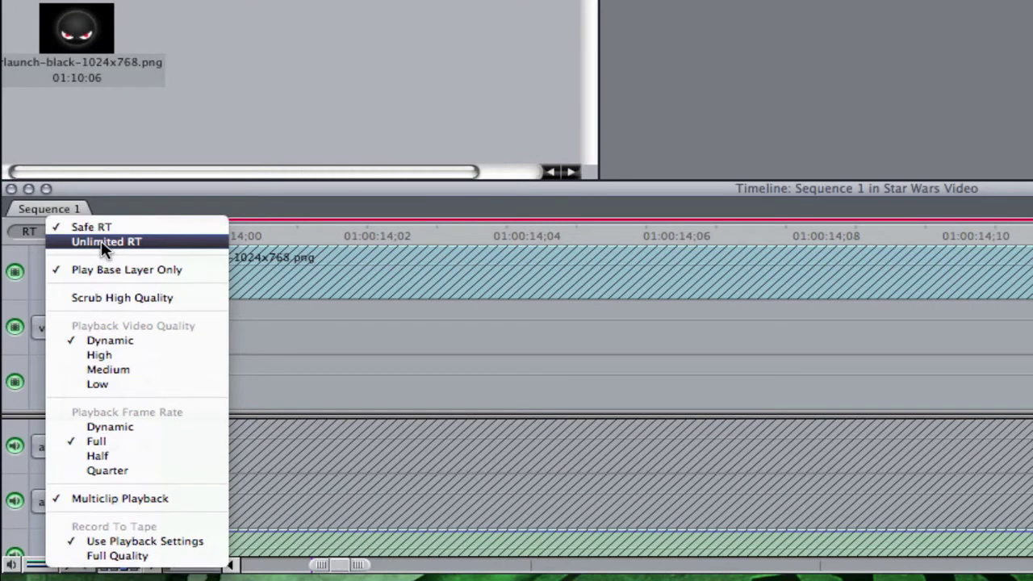
pyautogui.click(4, 246)
pyautogui.click(44, 234)
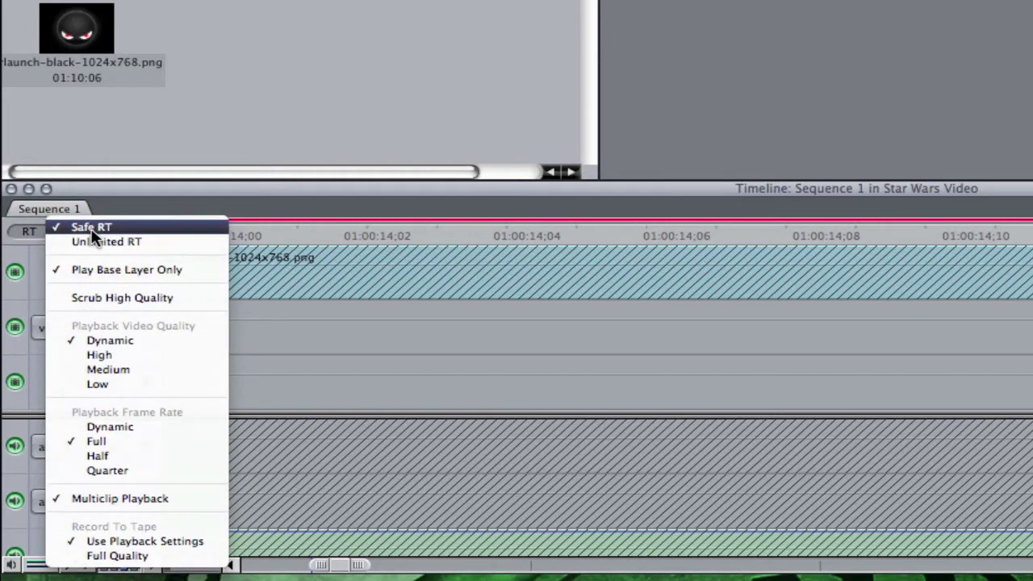
pyautogui.click(19, 241)
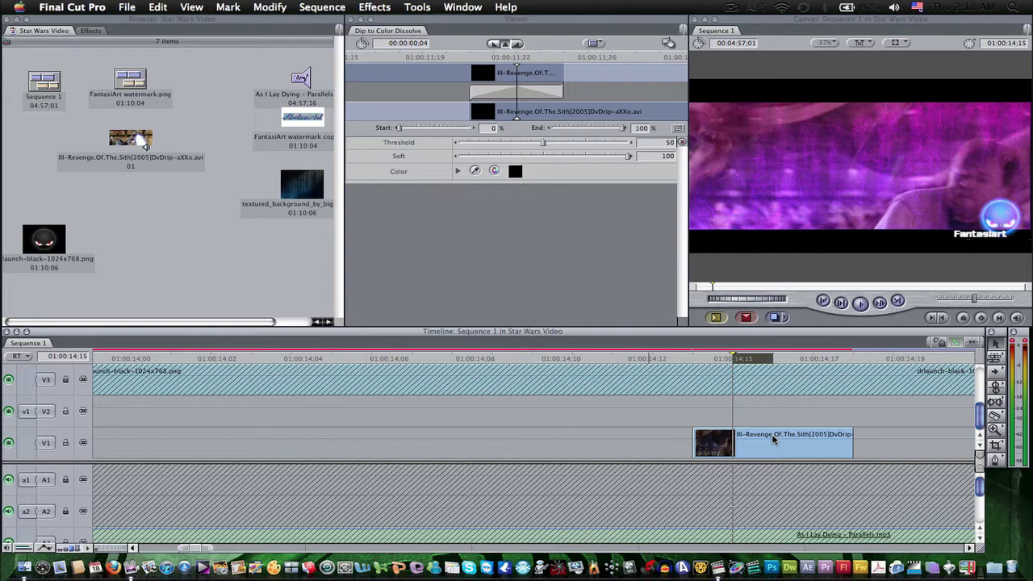
# - Move the short trimmed clip on V1 directly against the end of the preceding clip and place the playhead at 01:00:12;16
pyautogui.moveTo(772, 438); pyautogui.dragTo(669, 452)
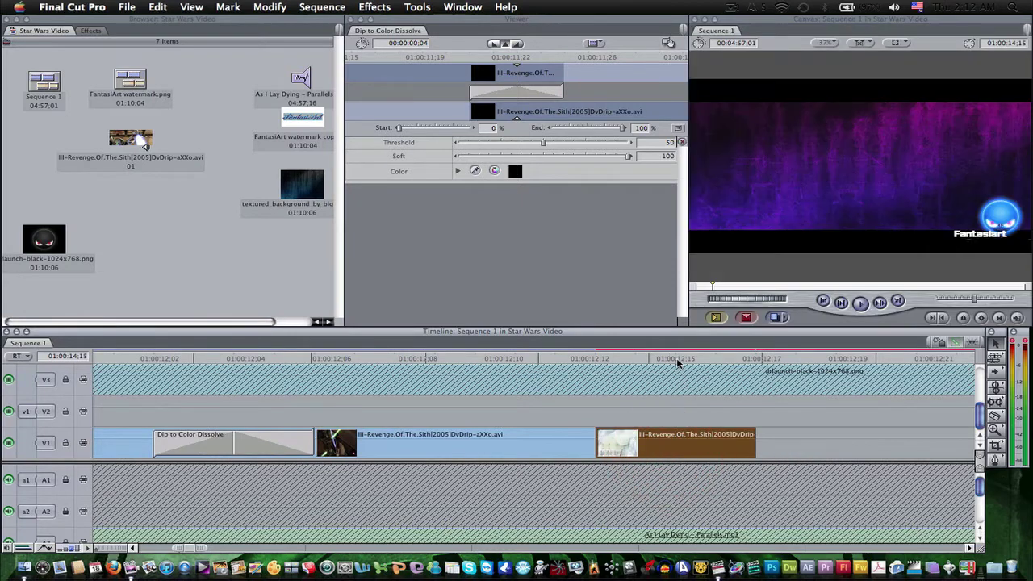
pyautogui.click(676, 357)
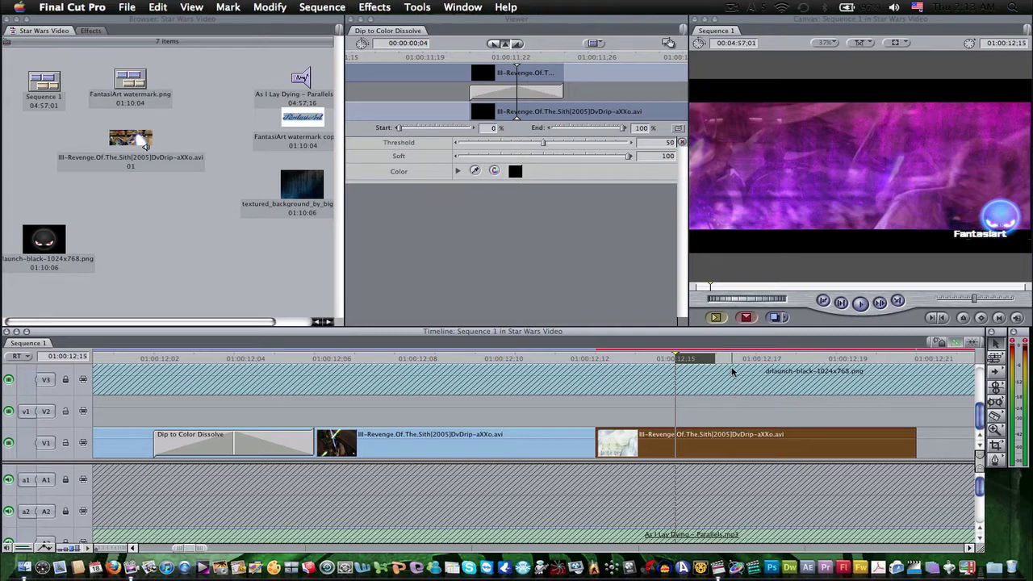
pyautogui.click(734, 359)
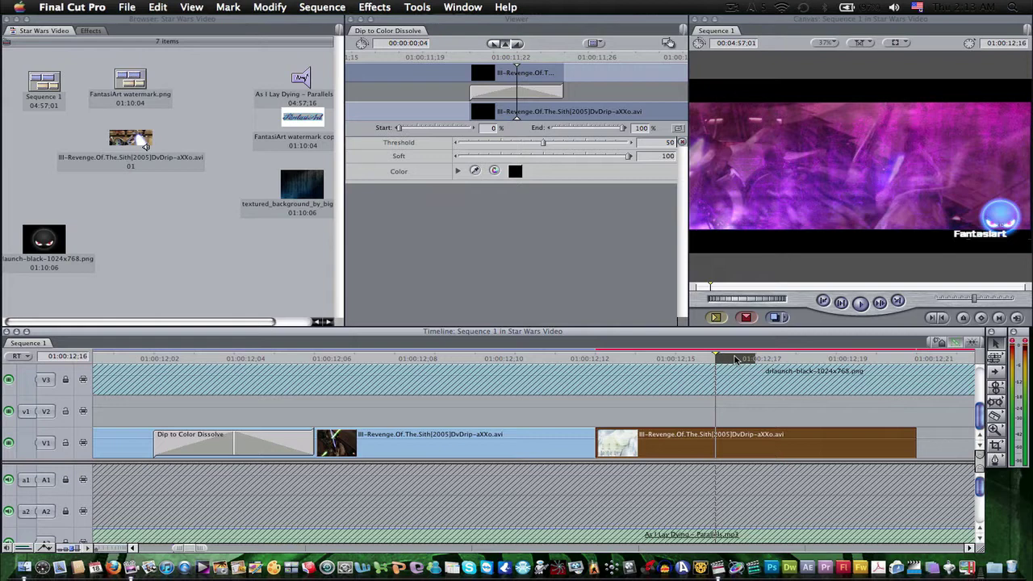
# - Copy the Dip to Color Dissolve onto the cut before the last V1 clip and place the playhead at 01:00:12;16
pyautogui.click(645, 358)
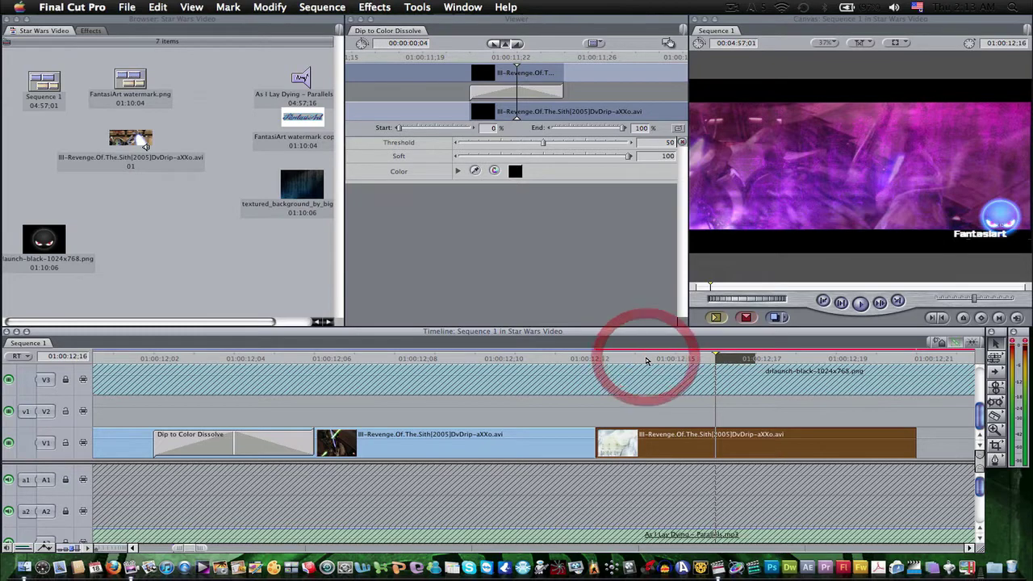
pyautogui.doubleClick(281, 439)
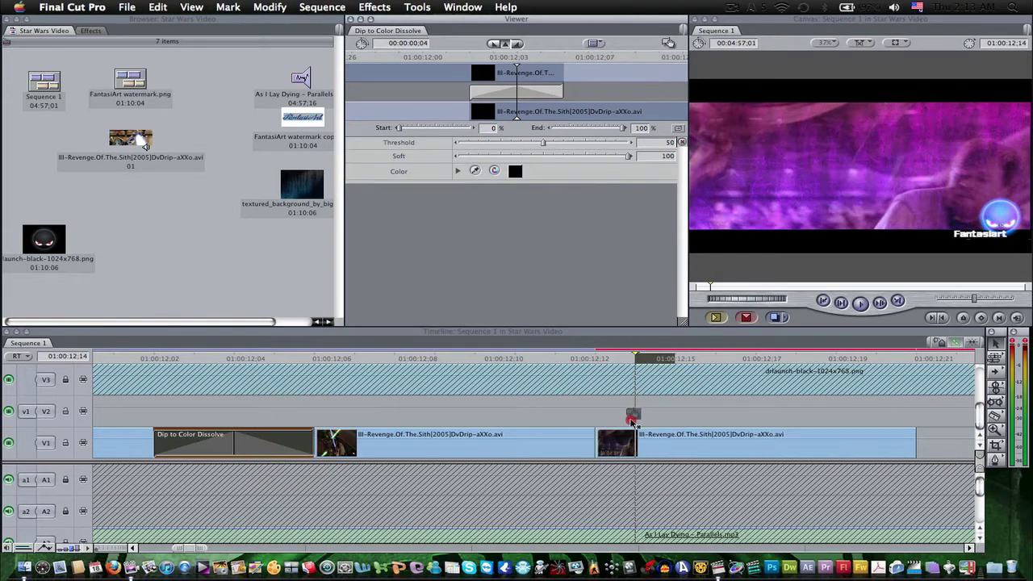
pyautogui.click(625, 434)
pyautogui.moveTo(625, 434); pyautogui.dragTo(601, 440)
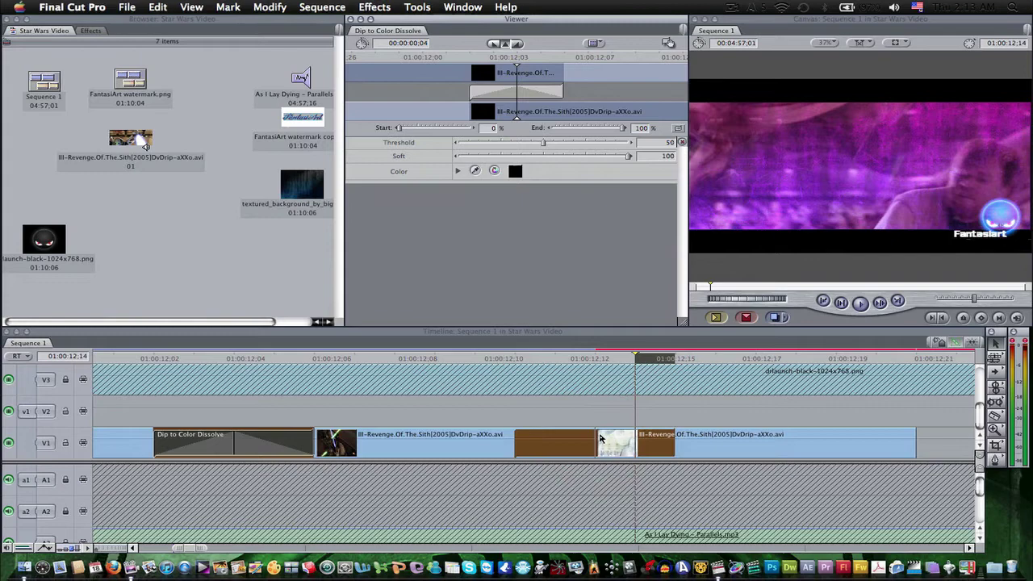
pyautogui.click(720, 357)
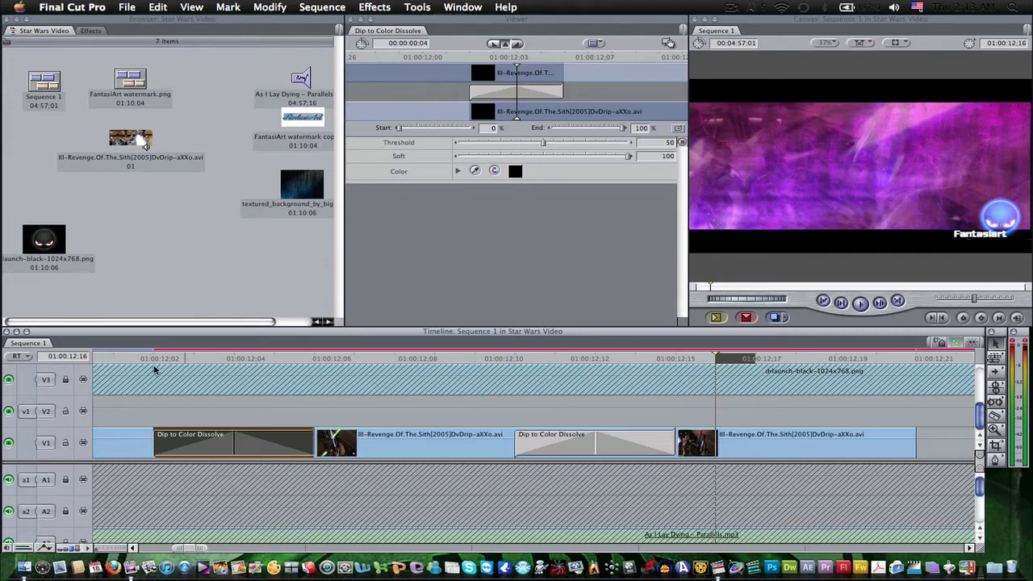
# - Play the sequence from 01:00:12;01 to preview the last clips and their dissolves
pyautogui.click(114, 358)
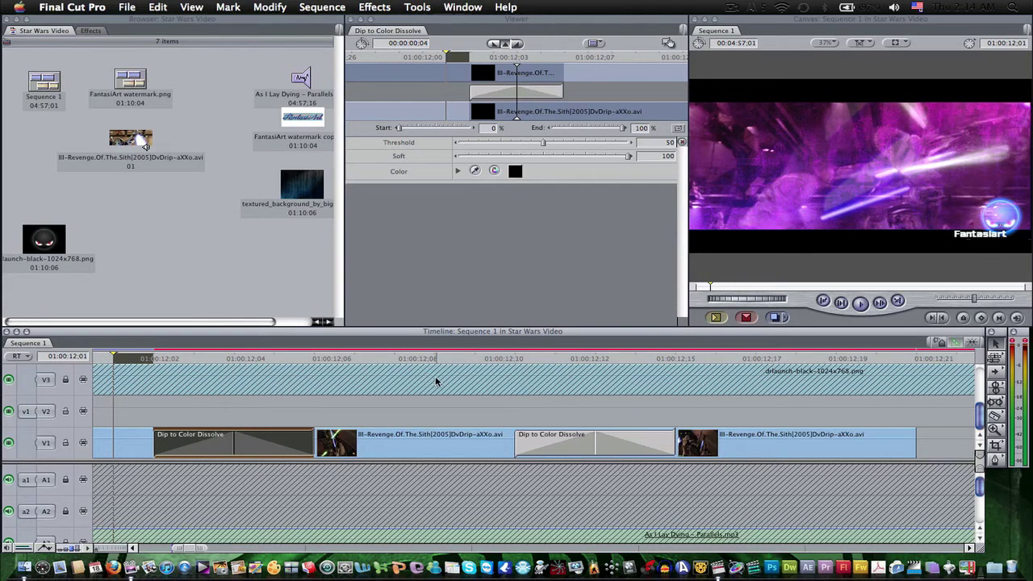
pyautogui.press('space')
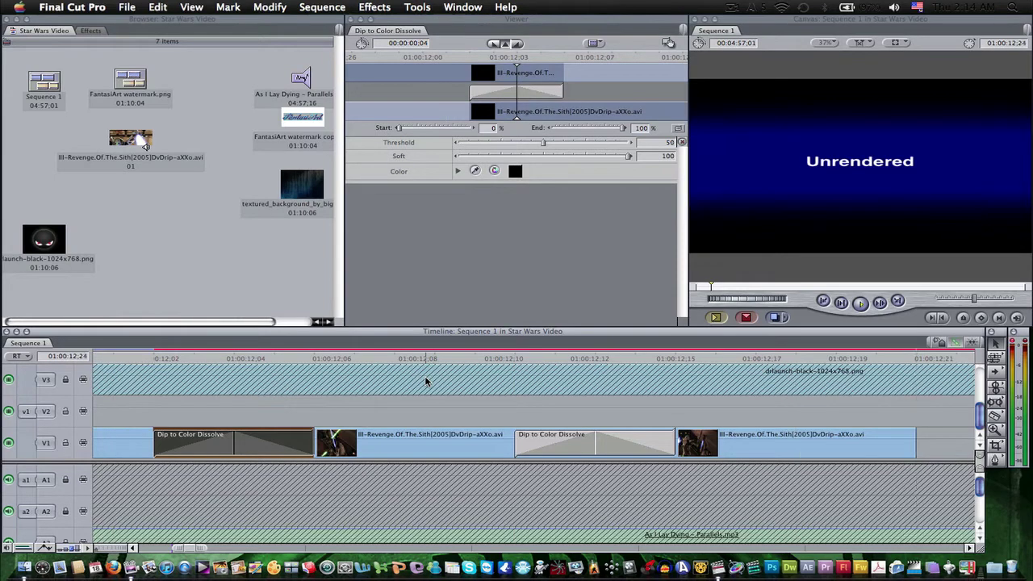
pyautogui.press('space')
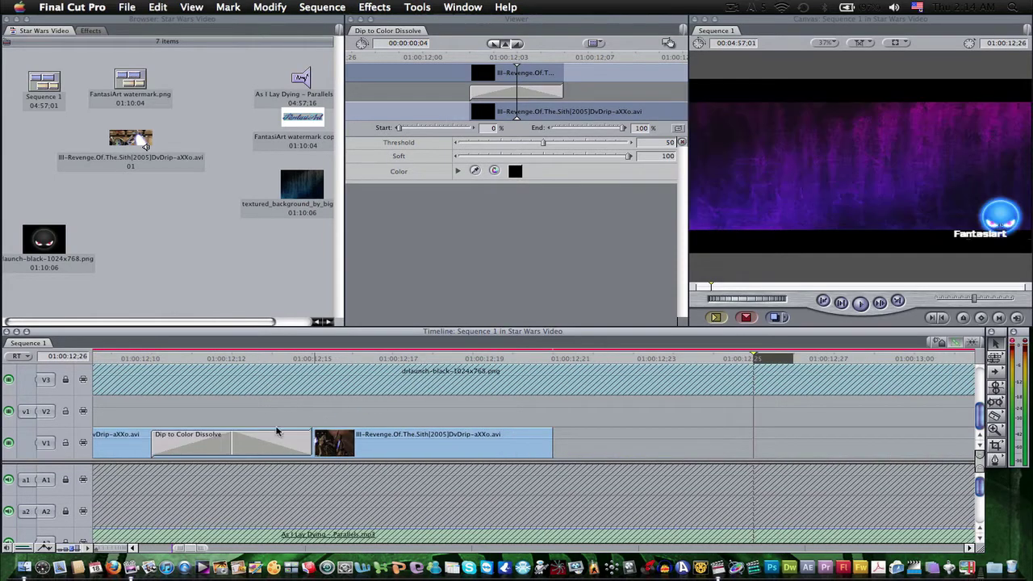
# - Place the playhead at 01:00:11;21 and render all video and audio in the sequence with Render All set to Both
pyautogui.click(134, 548)
pyautogui.click(192, 359)
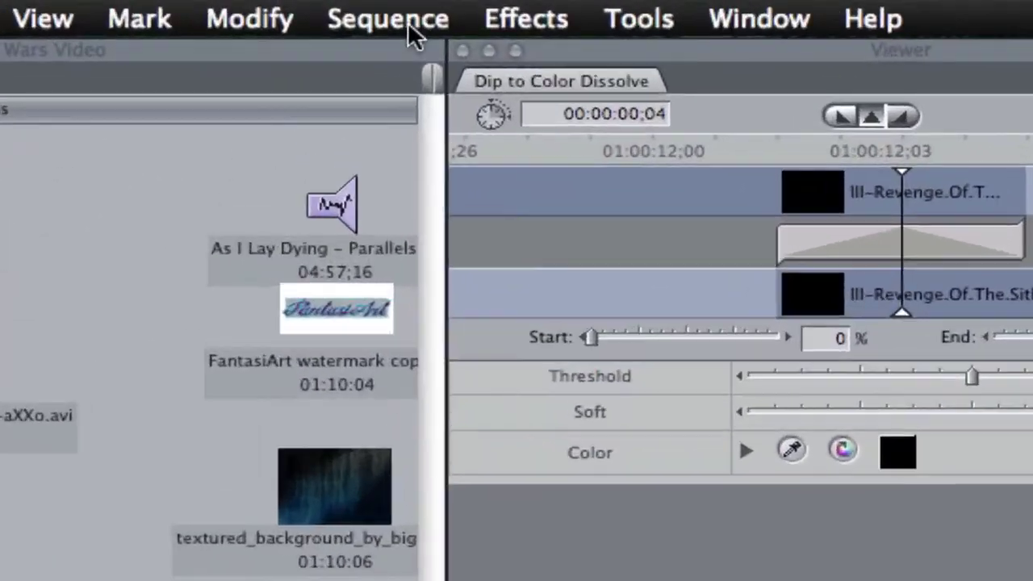
pyautogui.click(322, 7)
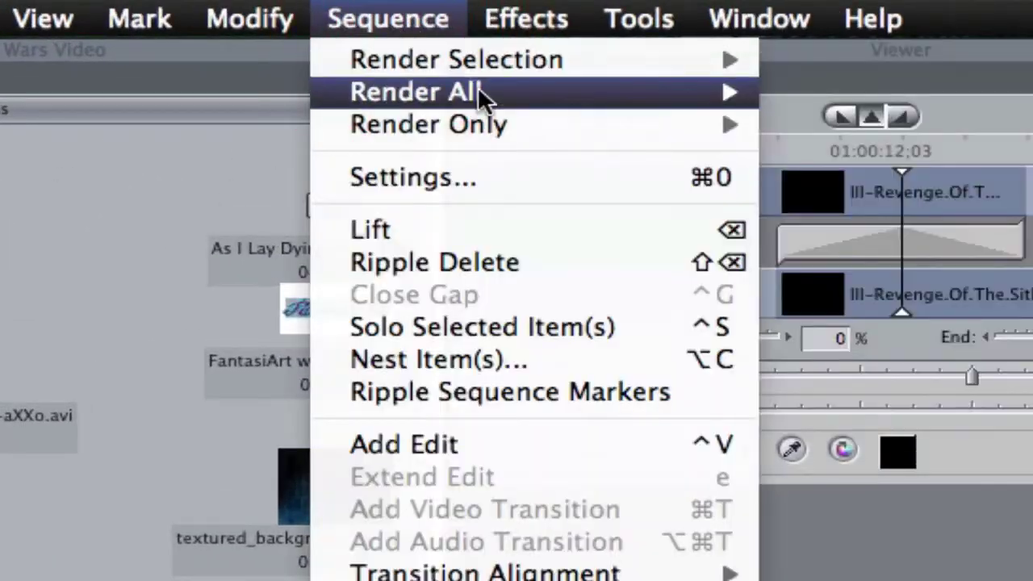
pyautogui.moveTo(457, 93)
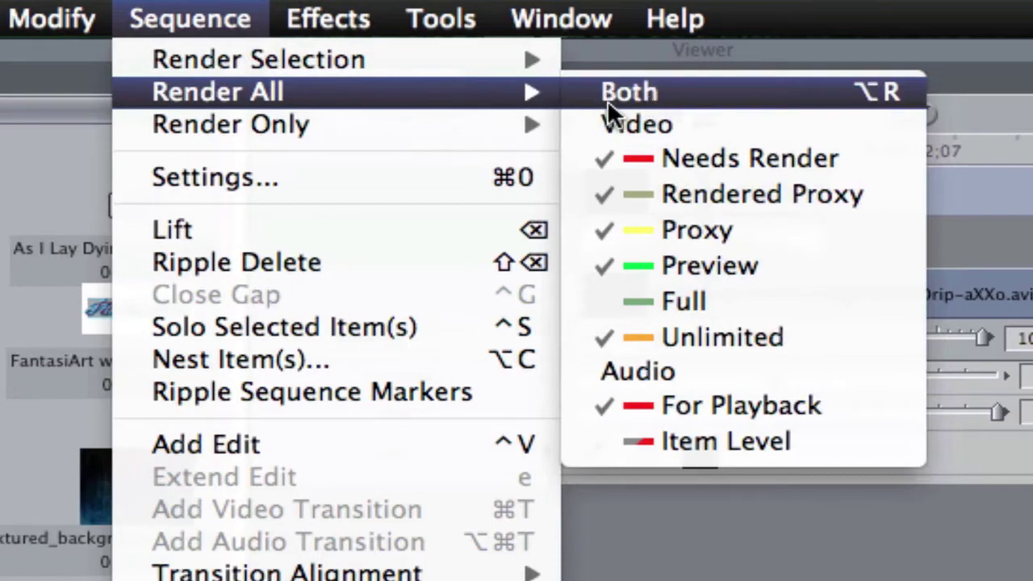
pyautogui.click(626, 100)
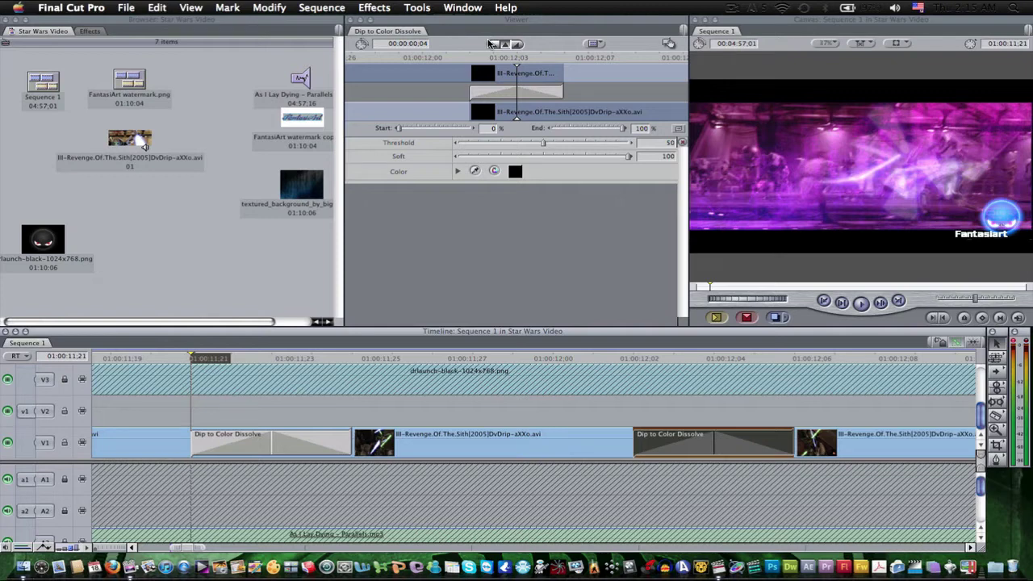
# - Look over the timeline's RT options for playback video quality and frame rate, and leave the settings as they are
pyautogui.click(972, 547)
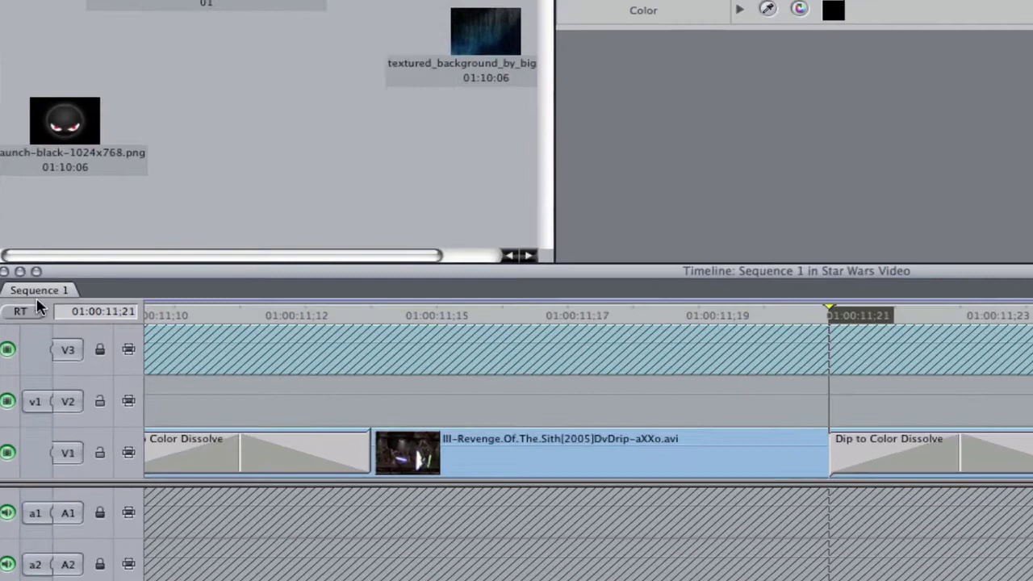
pyautogui.click(28, 383)
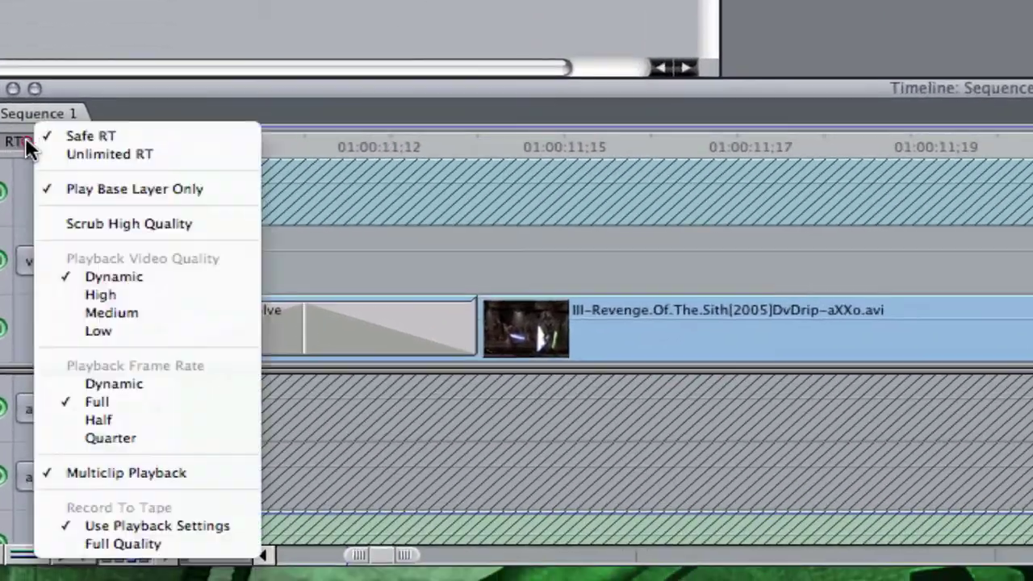
pyautogui.click(66, 137)
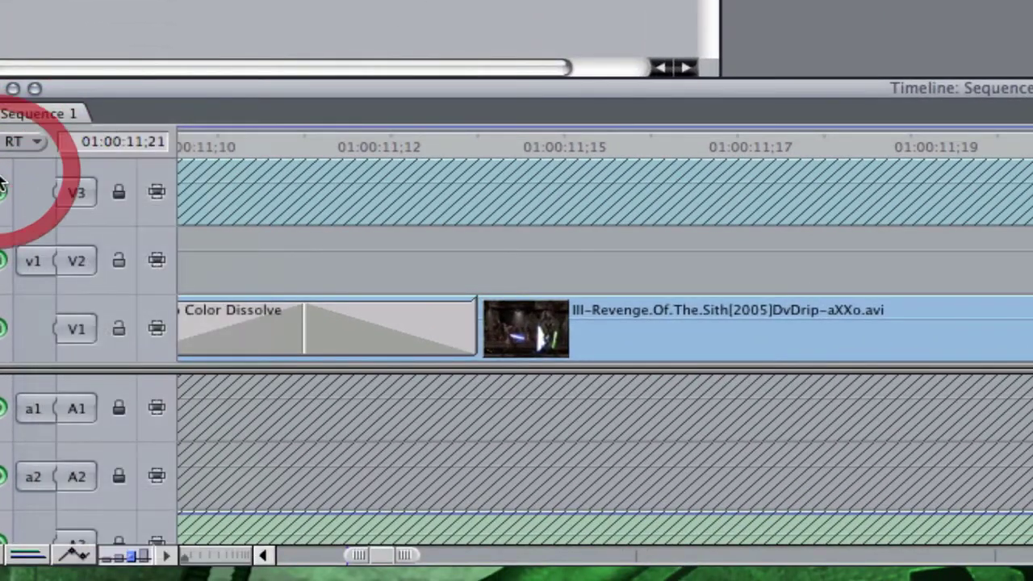
# - Play the rendered section from 01:00:11;07 past the end of the last clip on V1
pyautogui.press('Left')
pyautogui.press('Left')
pyautogui.press('Left')
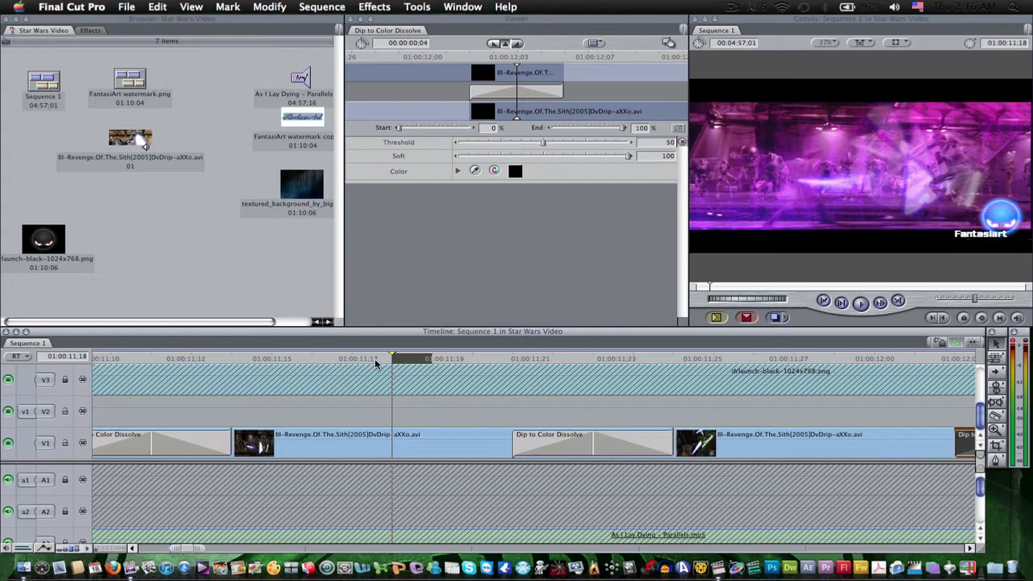
pyautogui.click(134, 548)
pyautogui.click(277, 360)
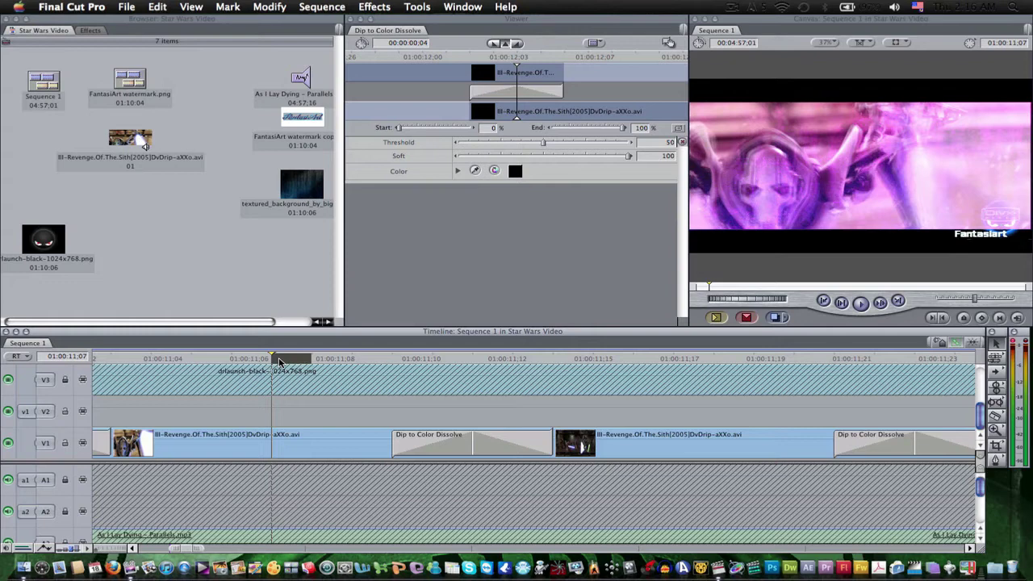
pyautogui.press('space')
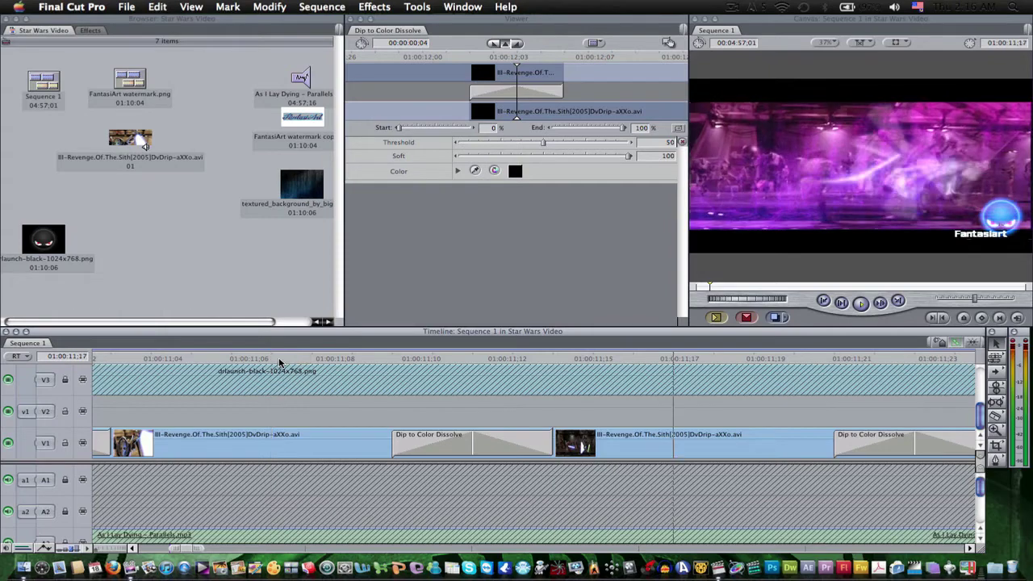
pyautogui.press('space')
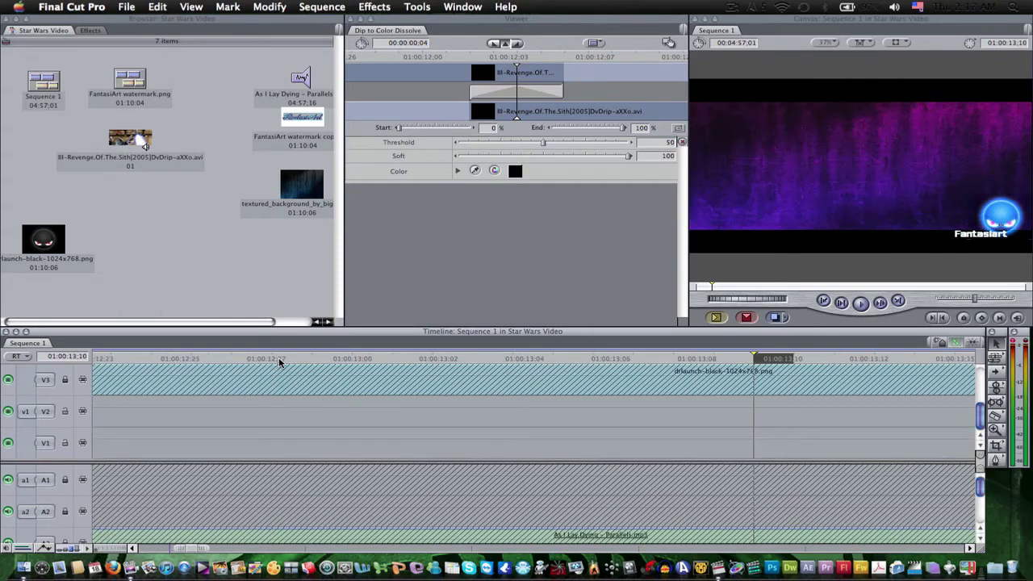
# - Review the earlier clips and dissolves back to about 01:00:08, and magnify that part of the timeline with the Zoom tool
pyautogui.click(133, 548)
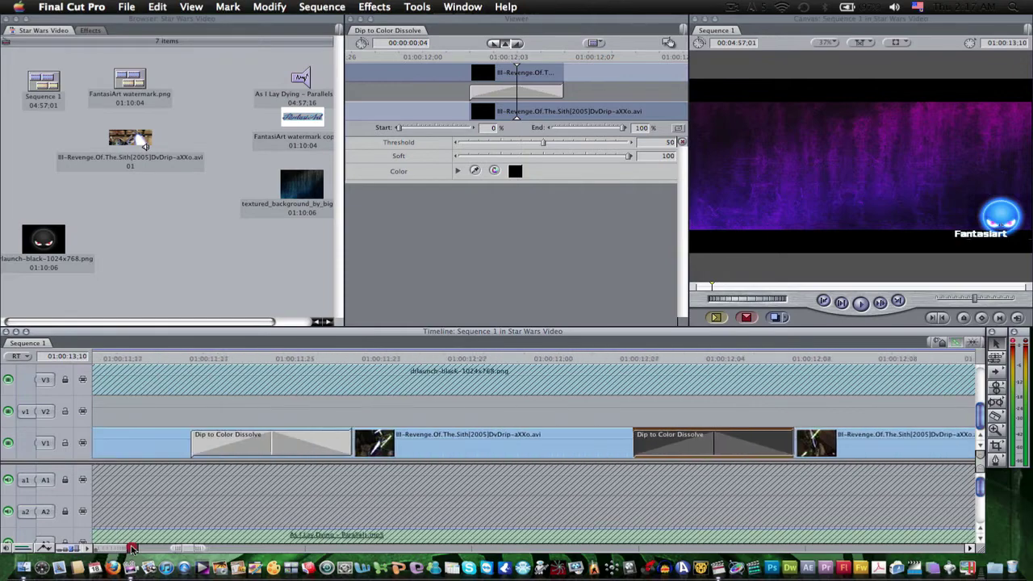
pyautogui.click(132, 548)
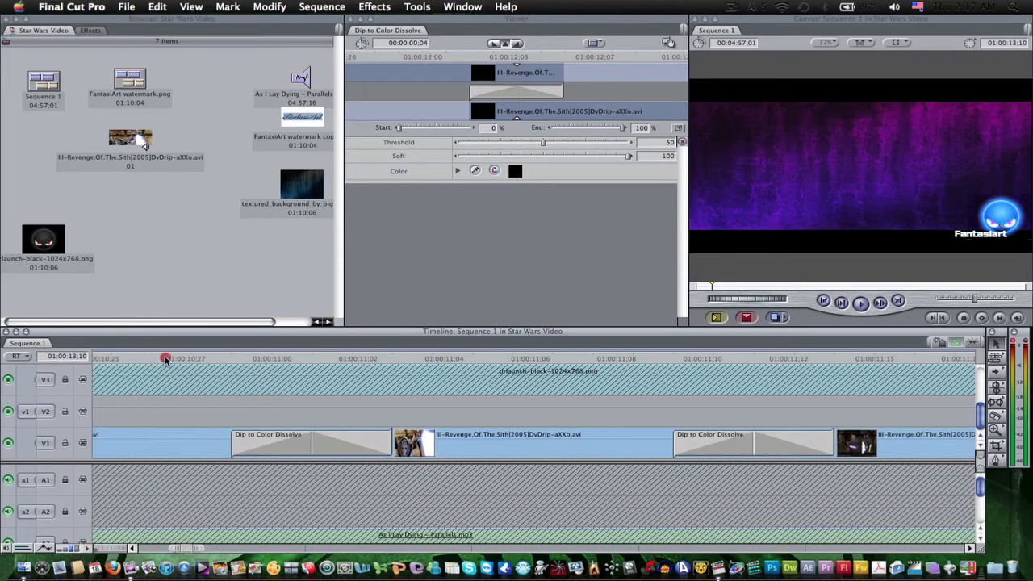
pyautogui.click(164, 360)
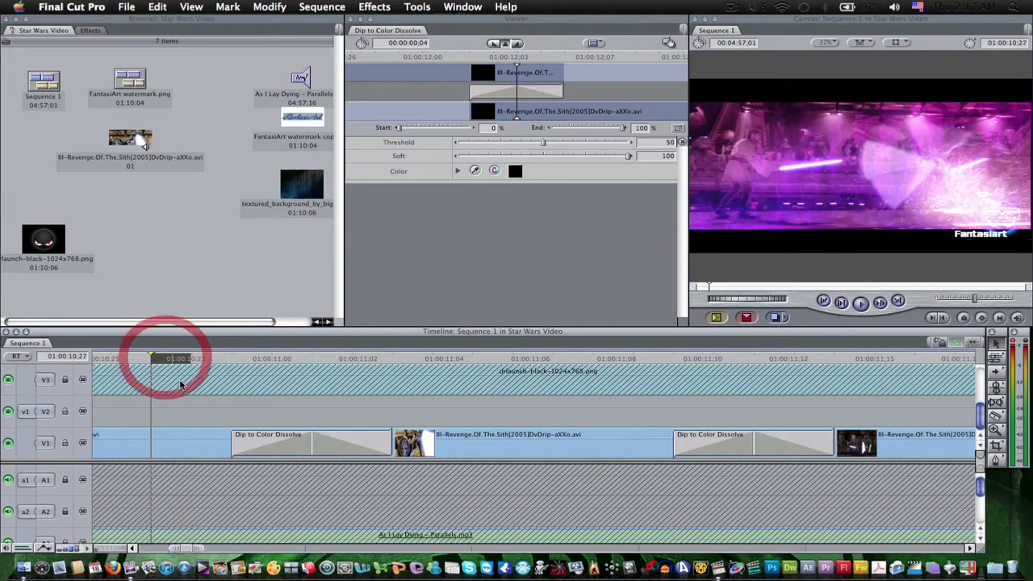
pyautogui.click(132, 548)
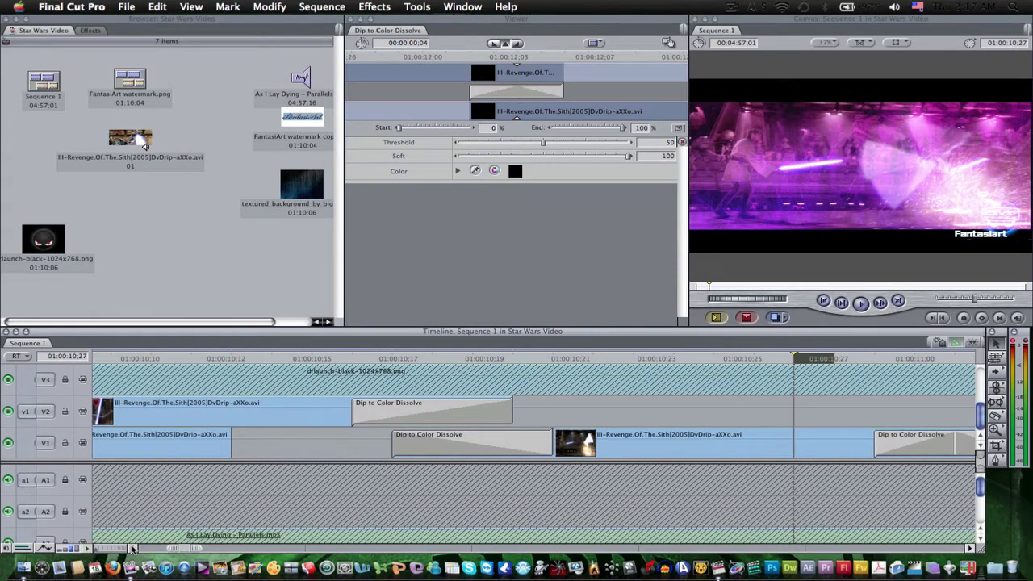
pyautogui.click(132, 548)
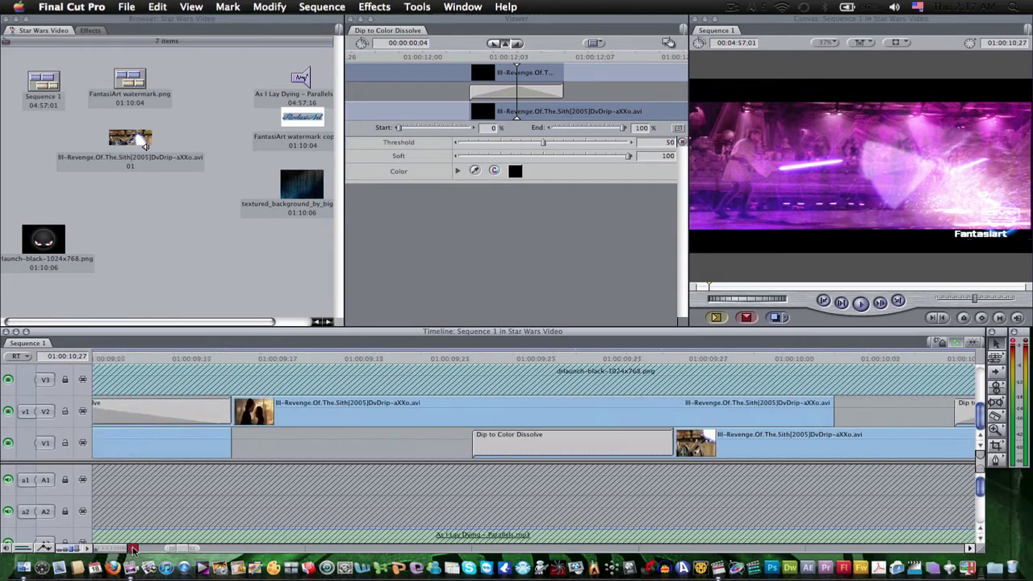
pyautogui.click(133, 548)
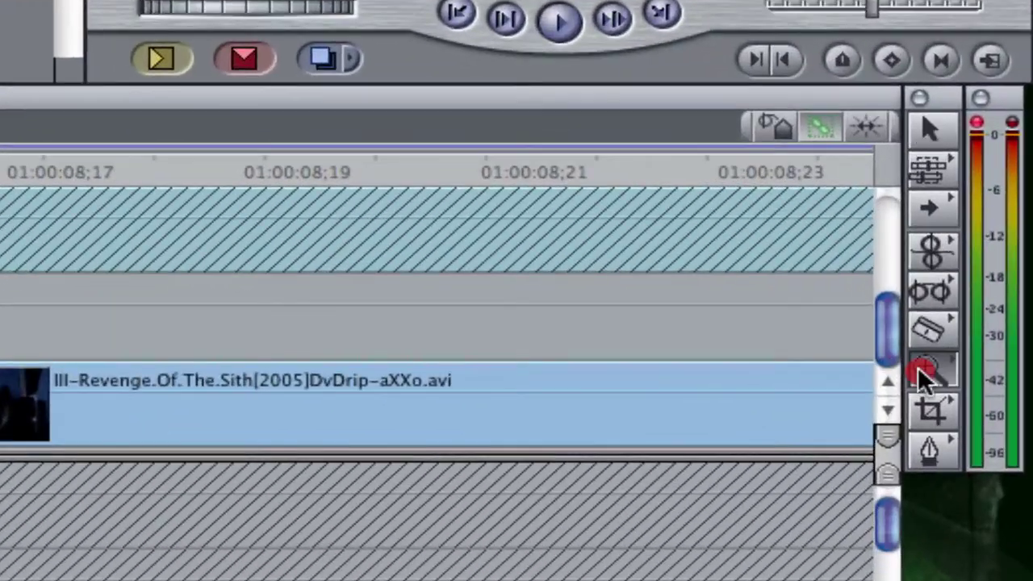
pyautogui.click(926, 371)
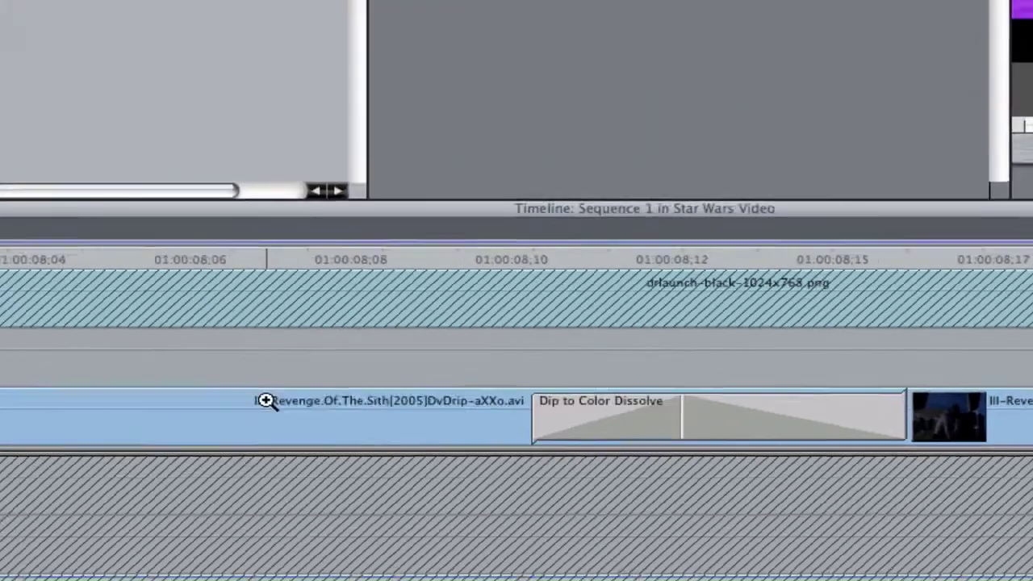
pyautogui.click(266, 398)
pyautogui.click(492, 418)
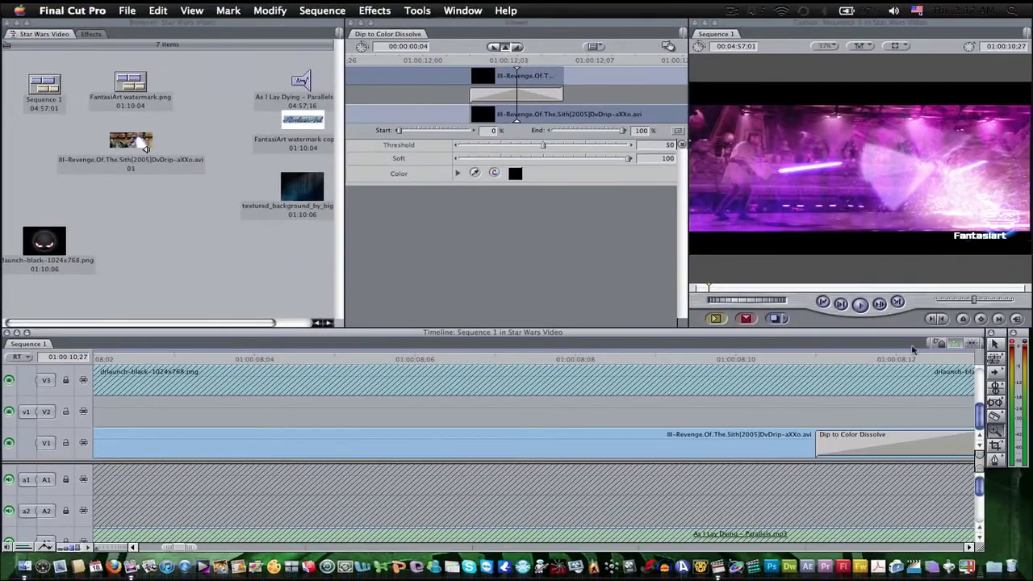
pyautogui.click(998, 433)
# - Undo the last edit, and with the Selection tool place the playhead at 01:00:11;17
pyautogui.click(160, 10)
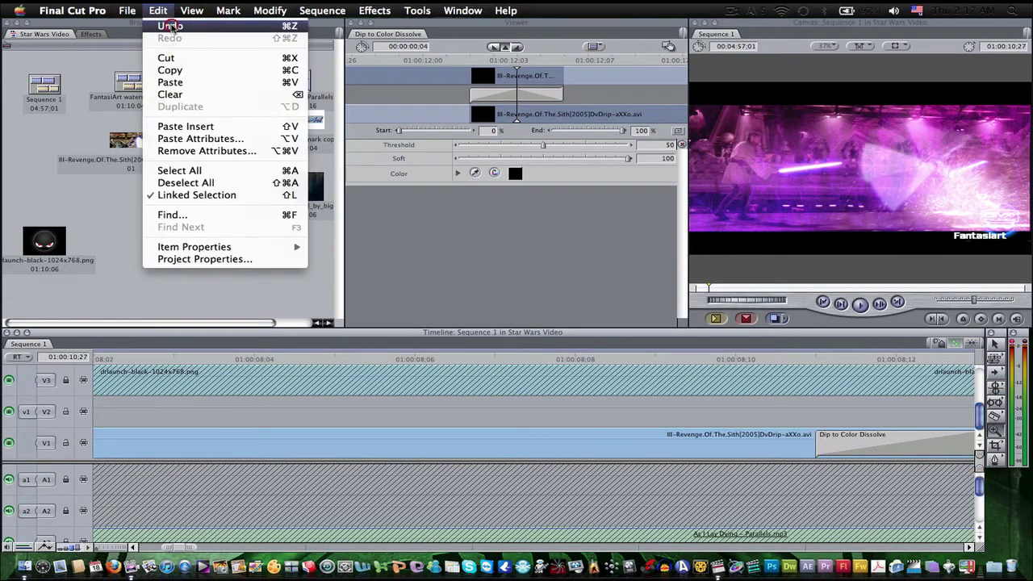
pyautogui.click(170, 26)
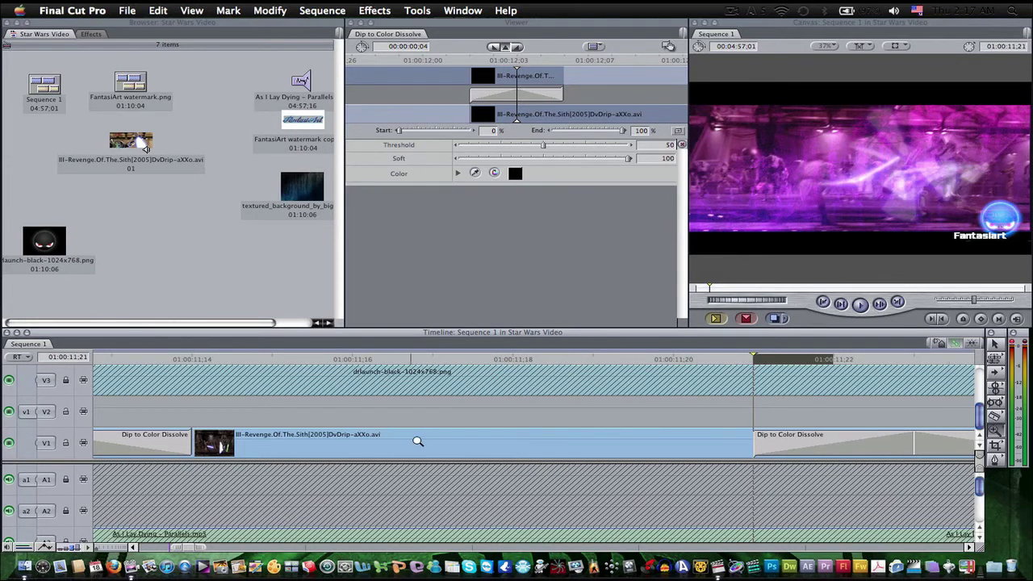
pyautogui.click(995, 345)
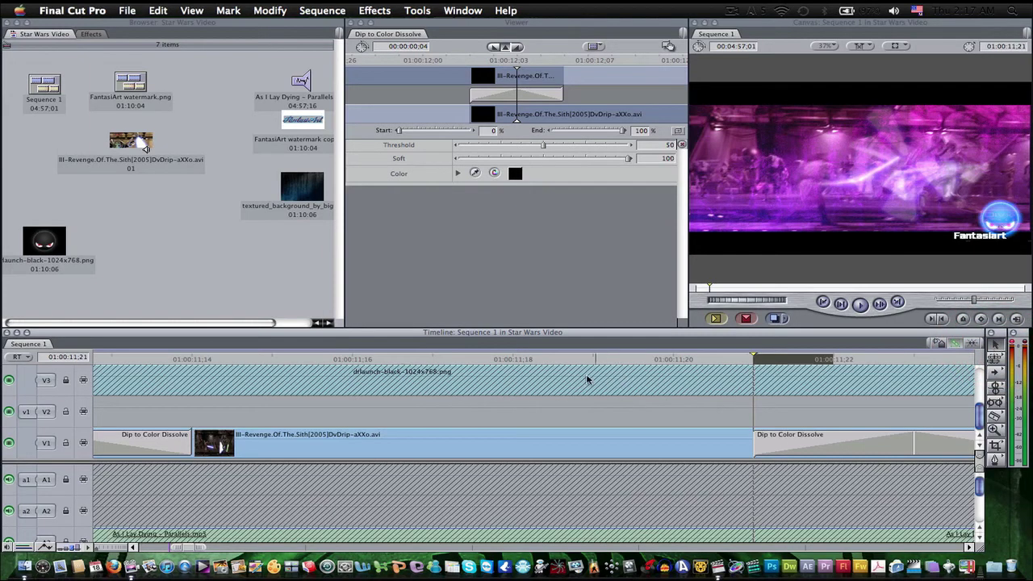
pyautogui.click(433, 360)
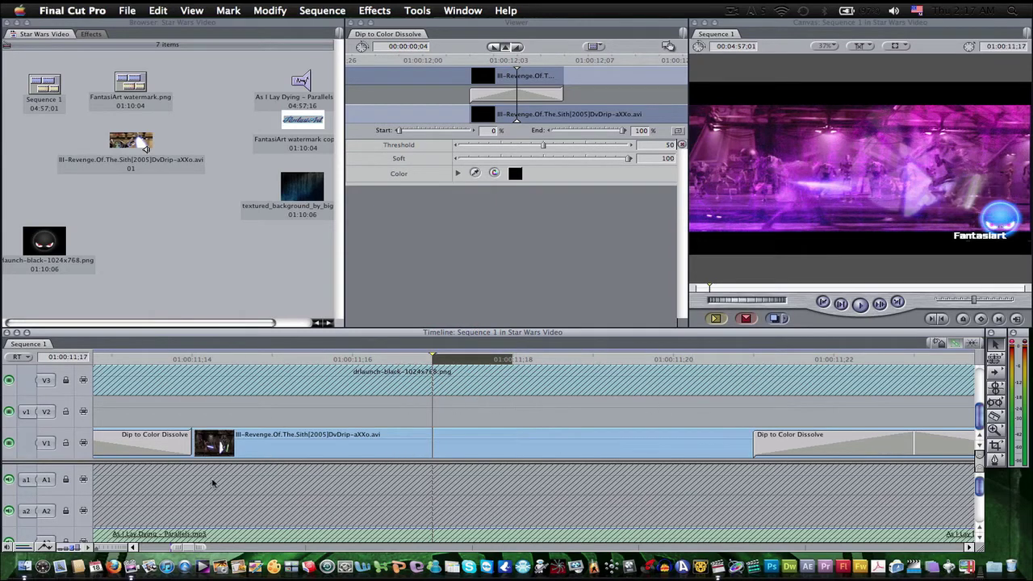
# - Examine the Transition Alignment options of the Dip to Color Dissolve near 01:00:11;01 on V1 without changing them
pyautogui.click(129, 546)
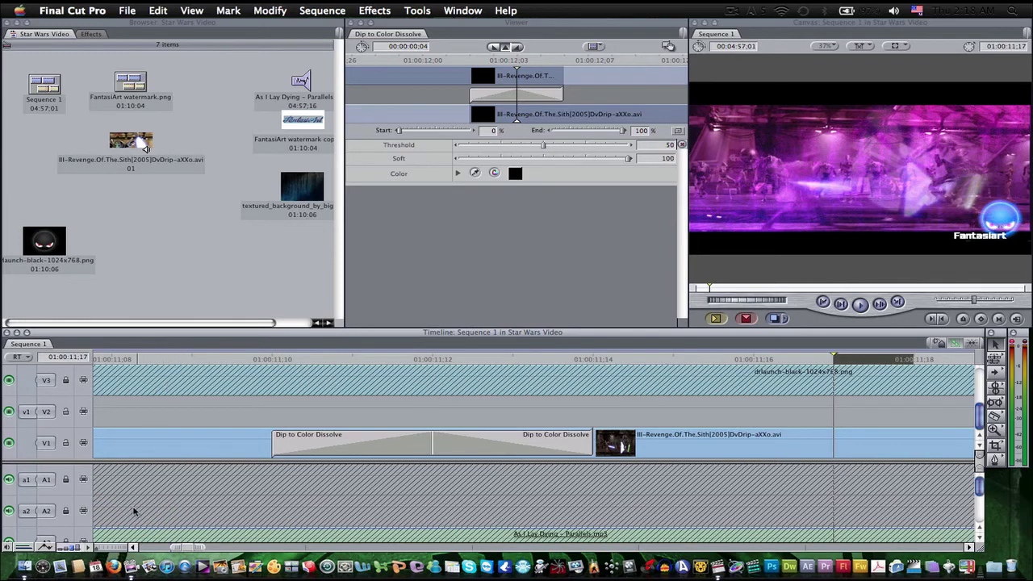
pyautogui.click(134, 547)
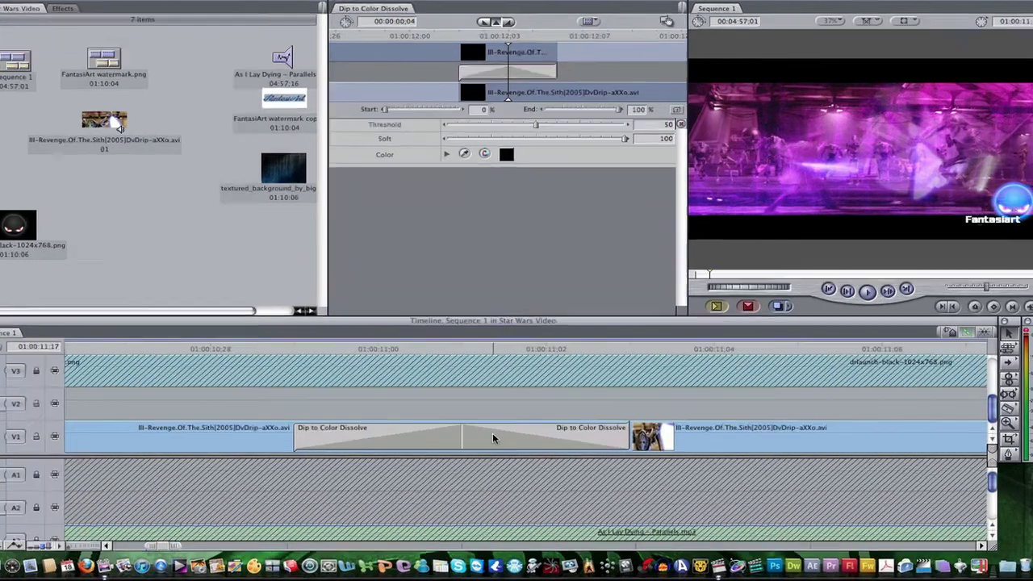
pyautogui.rightClick(503, 441)
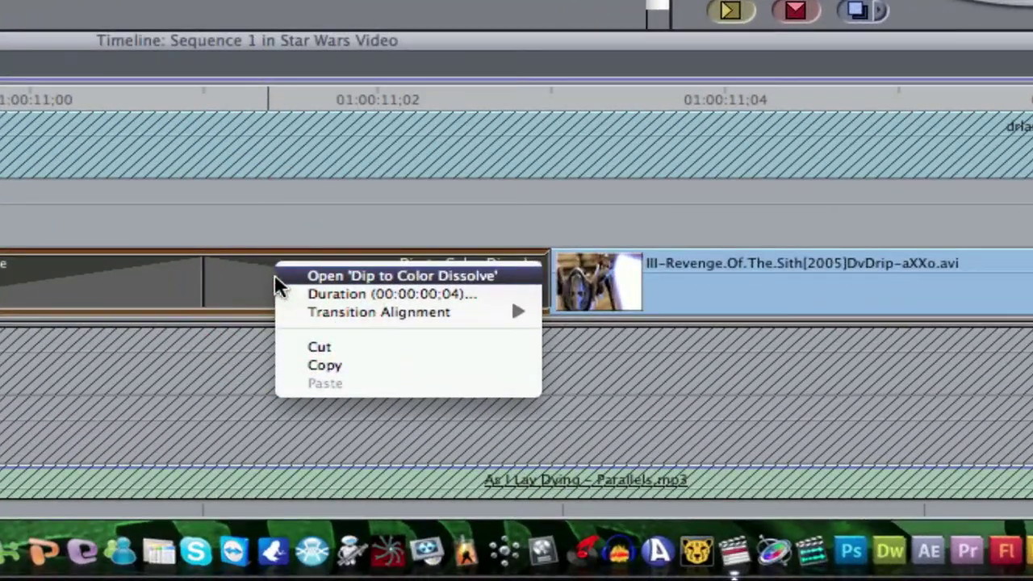
pyautogui.moveTo(537, 451)
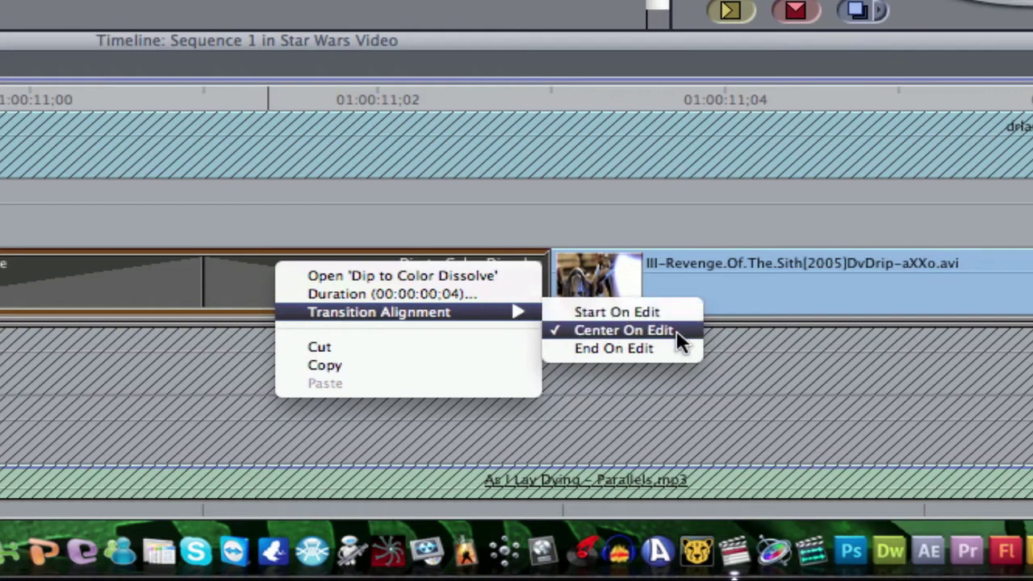
pyautogui.click(277, 223)
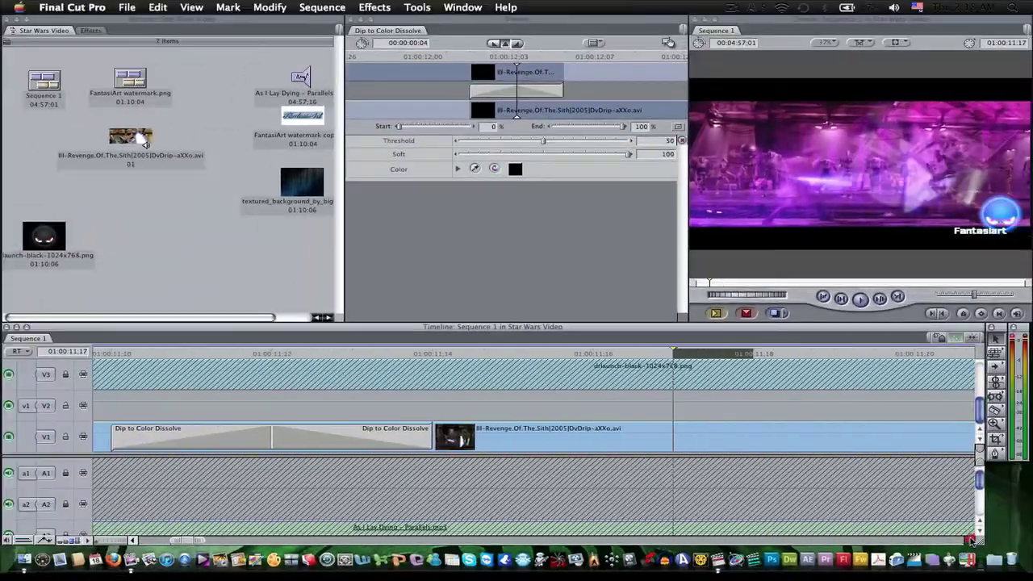
# - Check the Transition Alignment options of the Dip to Color Dissolve at the very start of V1, leaving them as they are
pyautogui.hscroll(10, 533, 436)
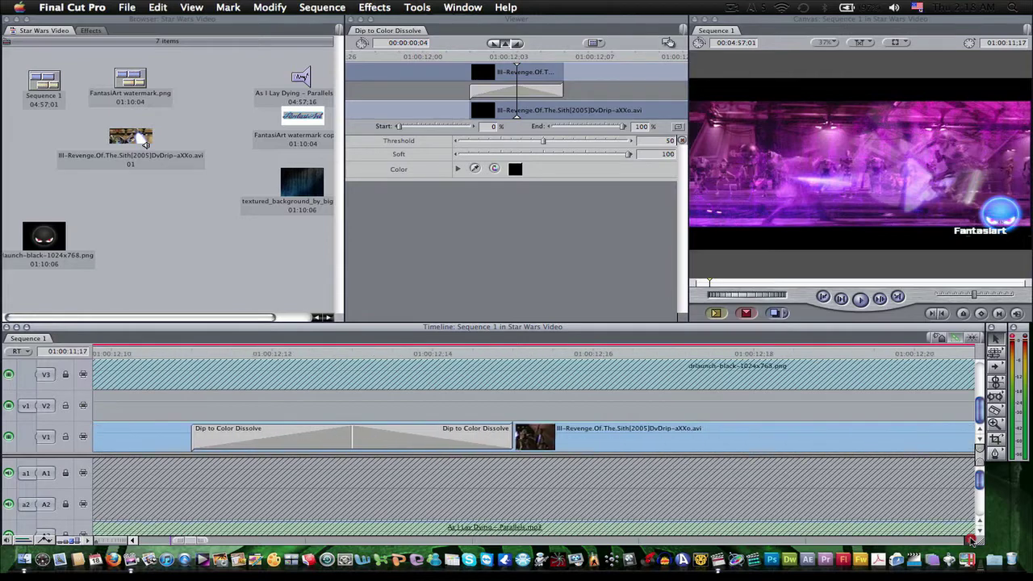
pyautogui.click(970, 540)
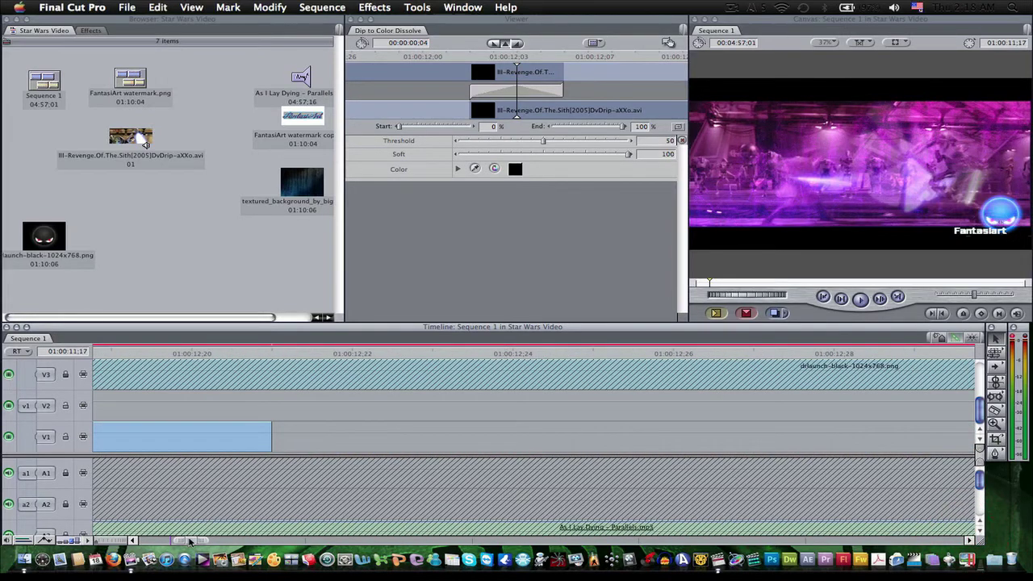
pyautogui.moveTo(189, 540); pyautogui.dragTo(127, 540)
pyautogui.rightClick(165, 438)
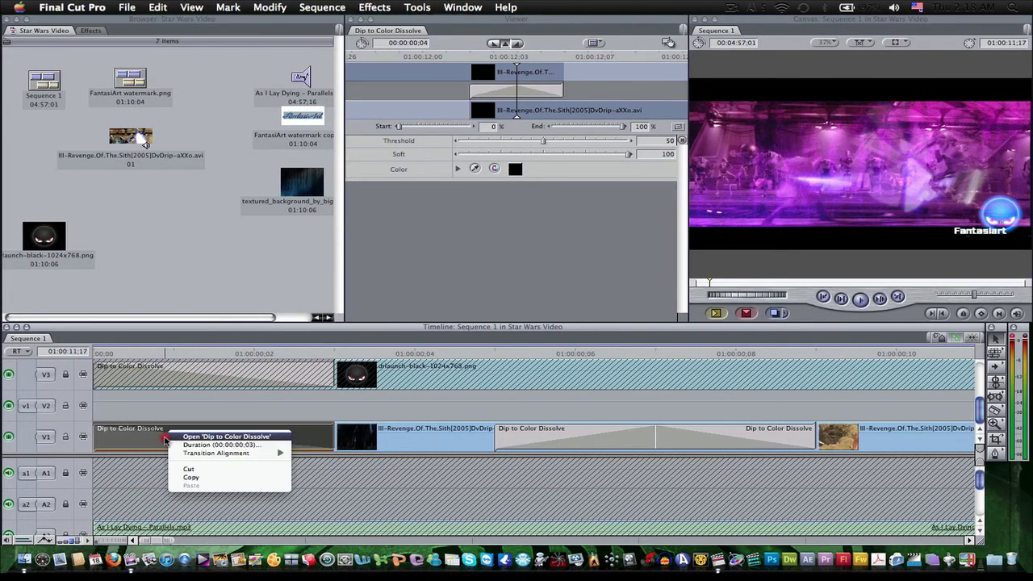
pyautogui.moveTo(241, 453)
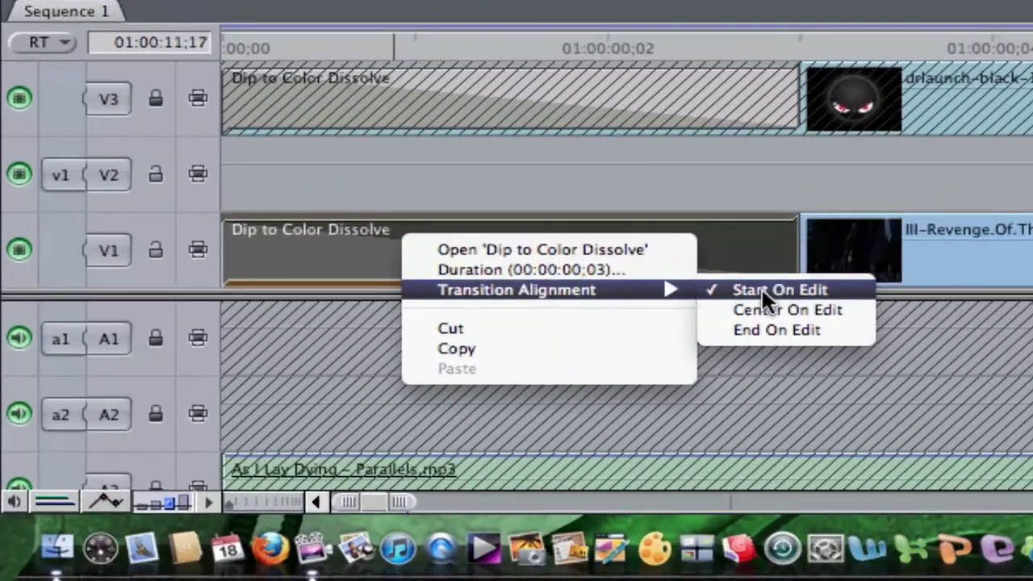
pyautogui.click(634, 198)
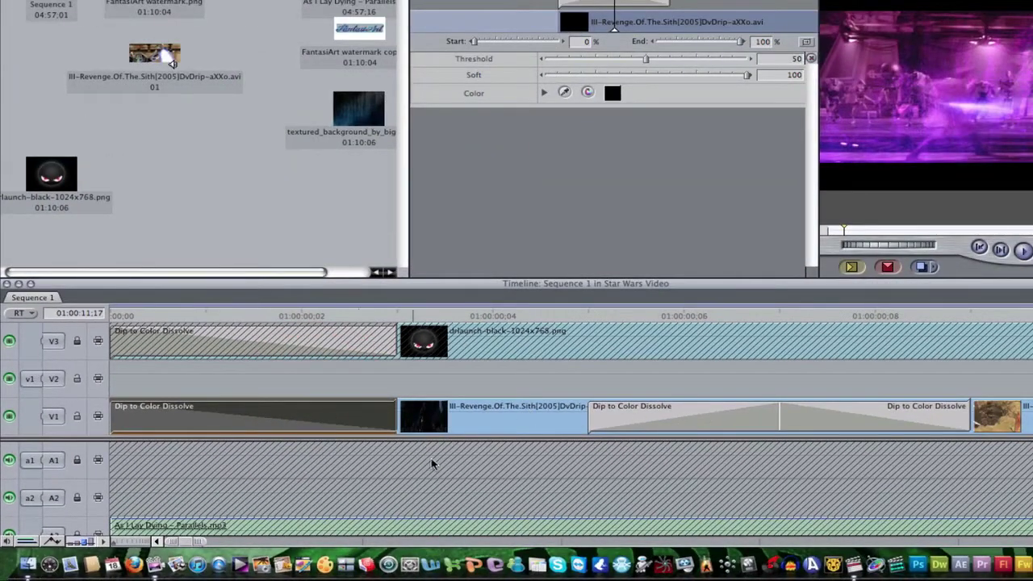
# - Inspect the Transition Alignment options of the second Dip to Color Dissolve on V1, compare it with the opening dissolve, and deselect both
pyautogui.rightClick(669, 412)
pyautogui.moveTo(710, 440)
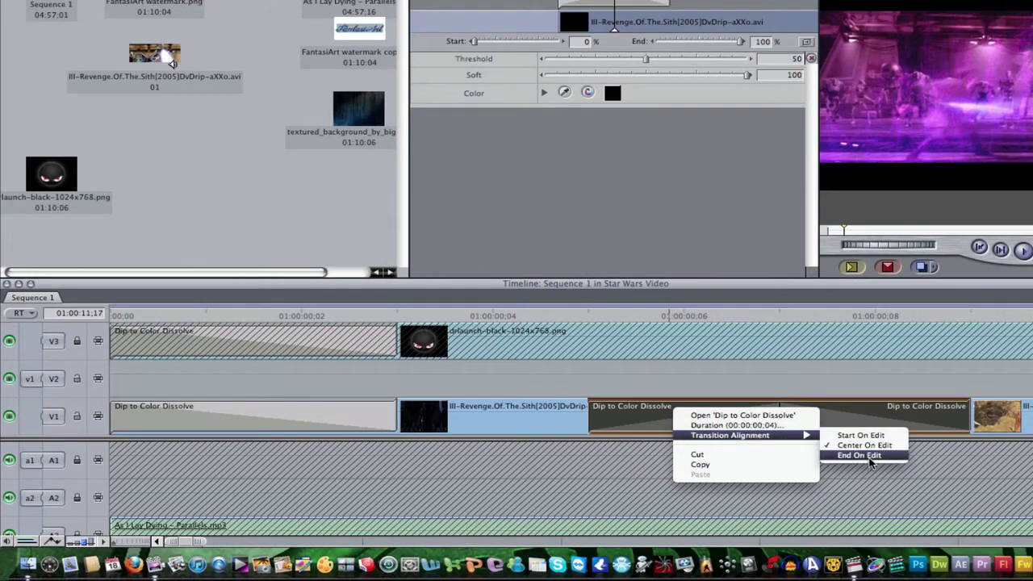
pyautogui.click(752, 393)
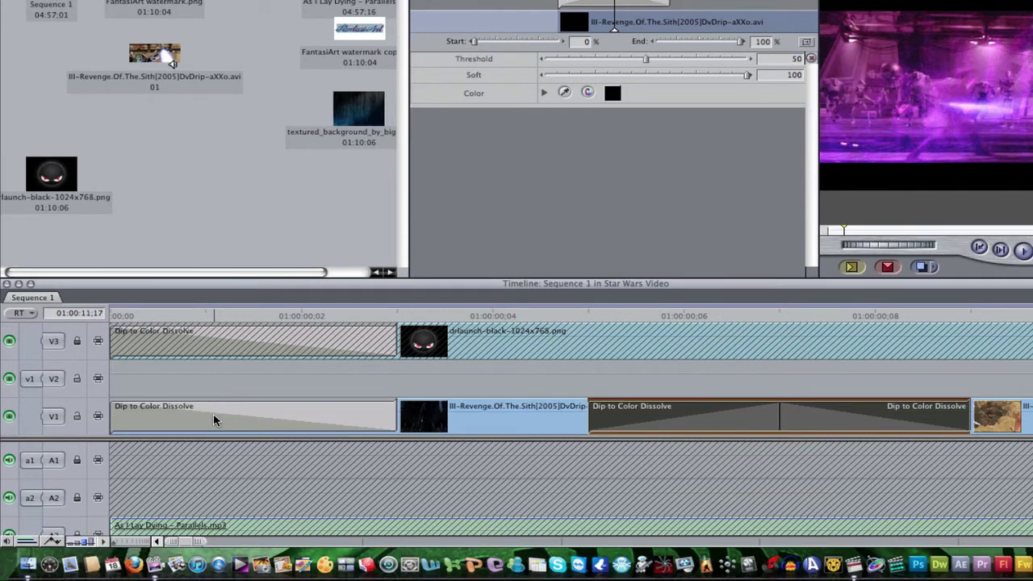
pyautogui.click(214, 420)
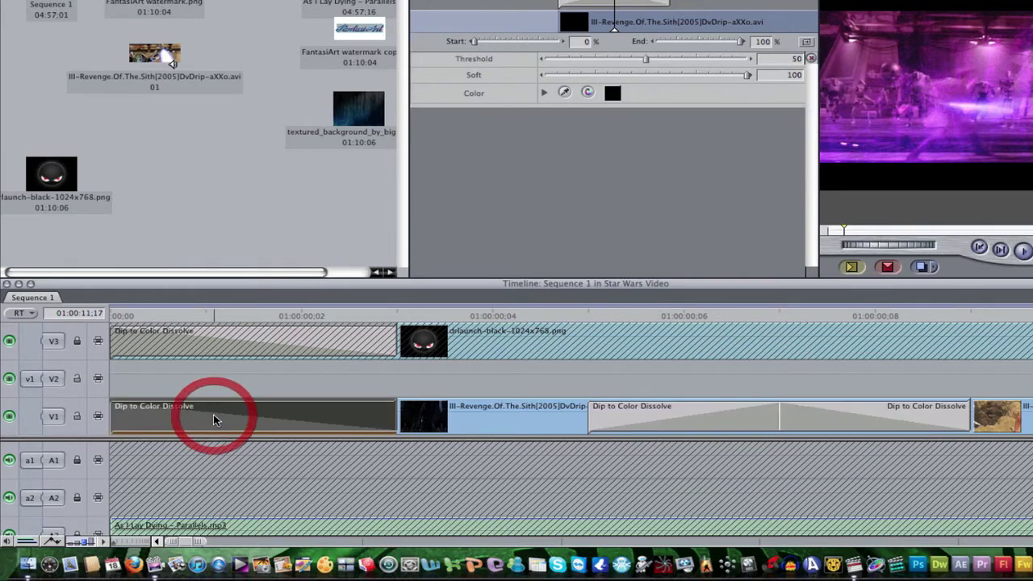
pyautogui.click(713, 416)
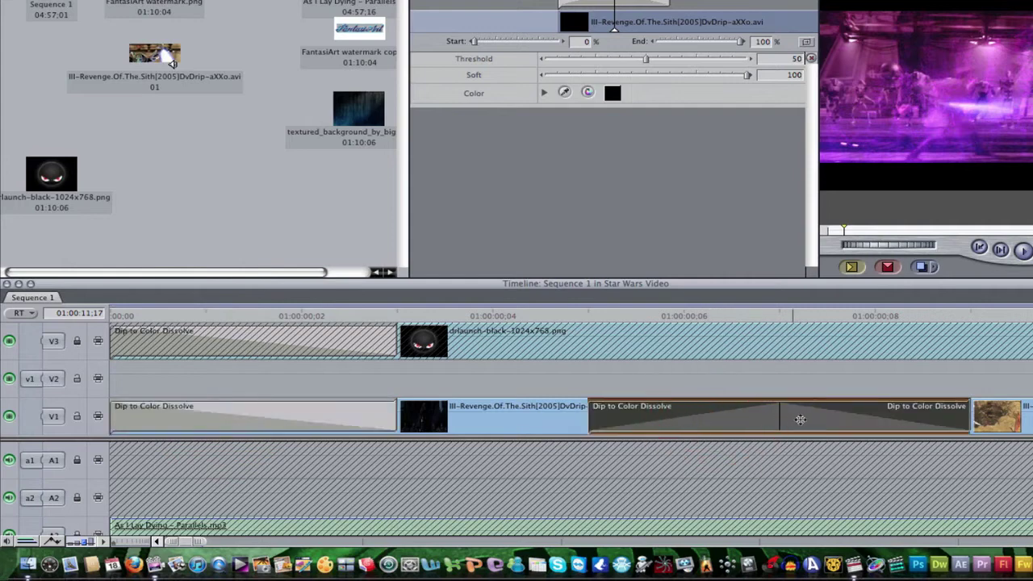
pyautogui.click(517, 383)
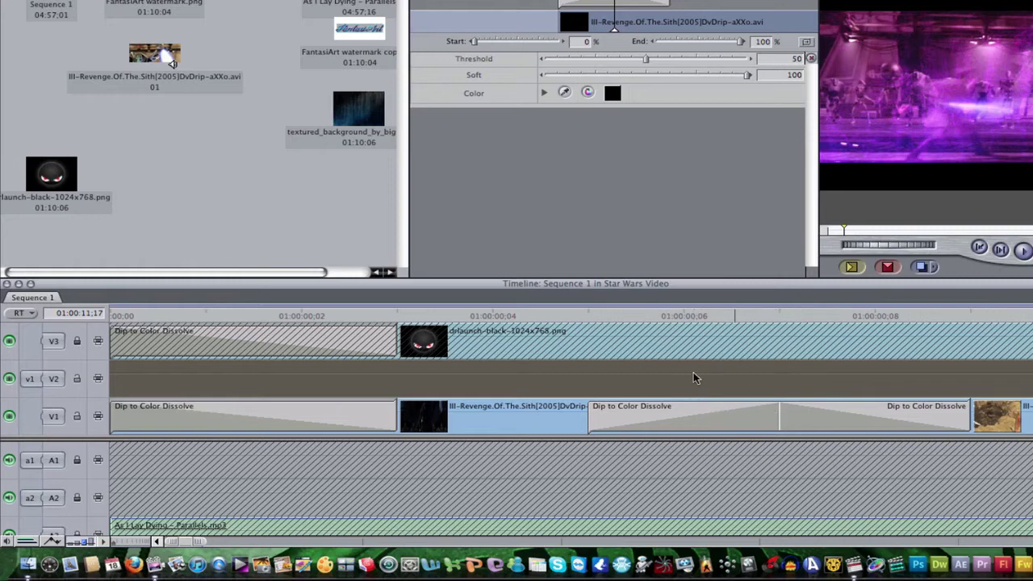
pyautogui.click(692, 392)
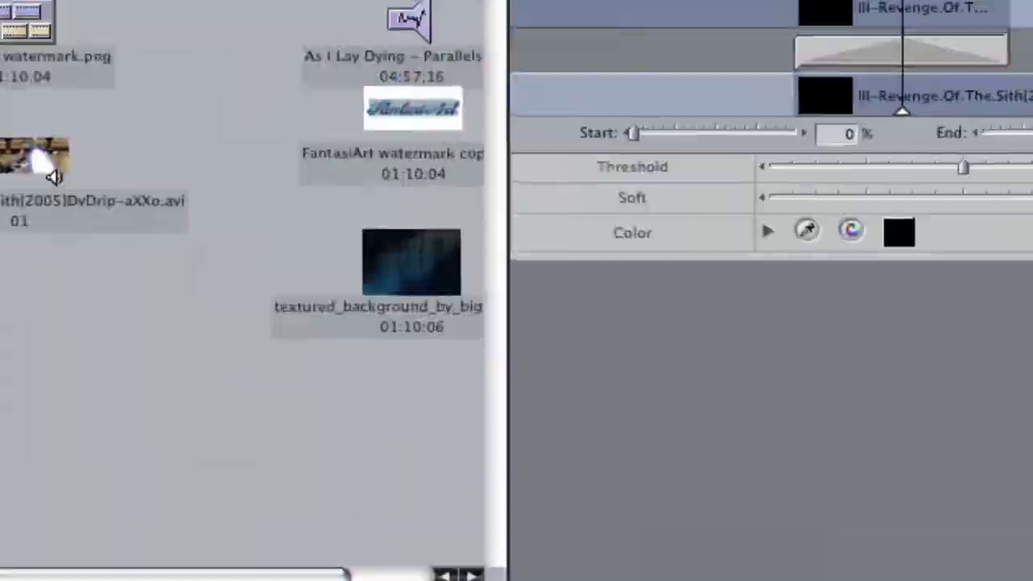
# - Browse the Boinx Software and CM Editing Pack video transitions, and show the Bleach Bypass filter settings of the first V1 clip
pyautogui.click(212, 72)
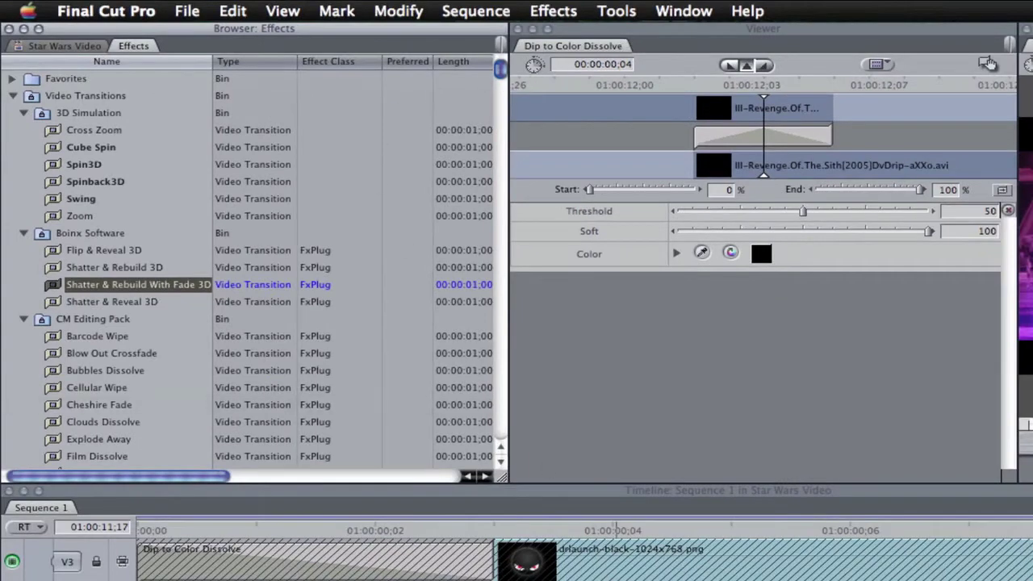
pyautogui.press('Return')
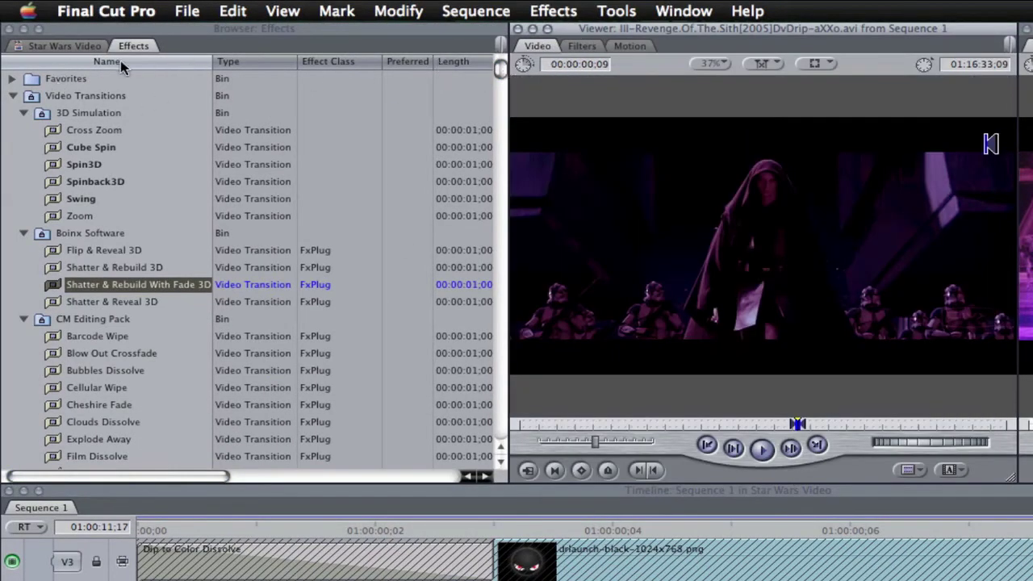
pyautogui.scroll(-4, 139, 200)
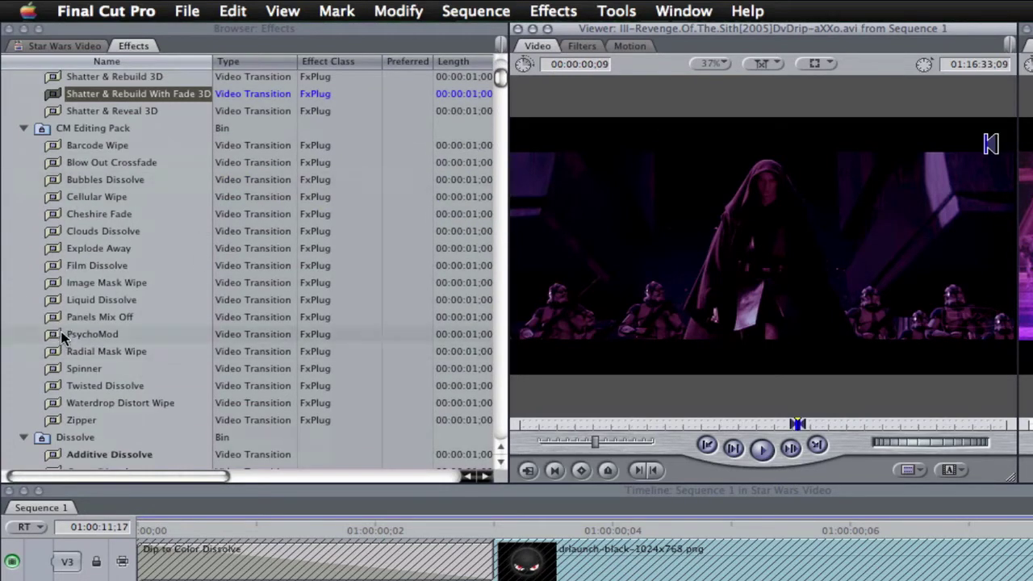
pyautogui.click(576, 47)
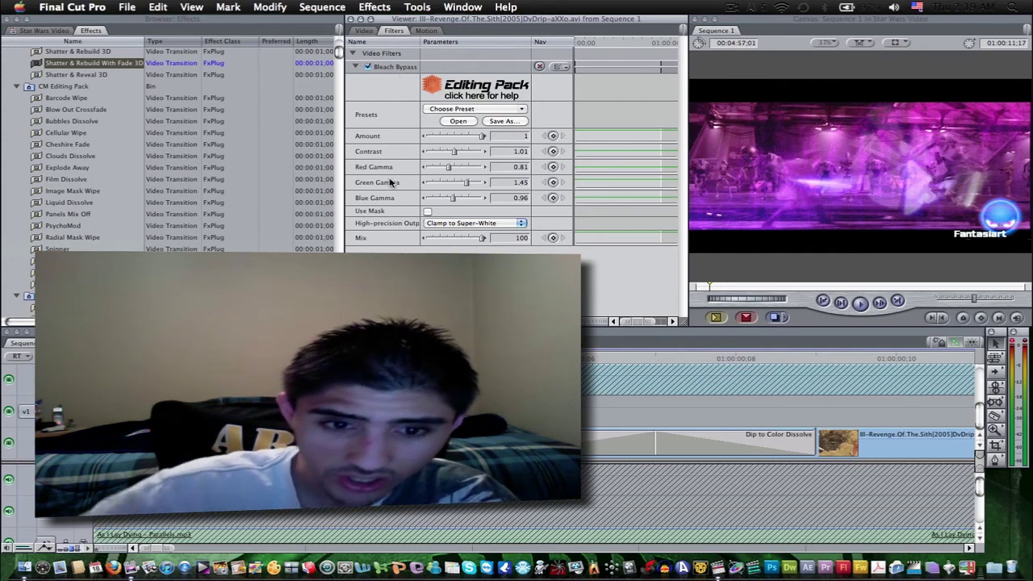
# - Place the playhead at 01:00:00;04 and review the V1 clips and dissolves up to about 01:00:03;18
pyautogui.press('Home')
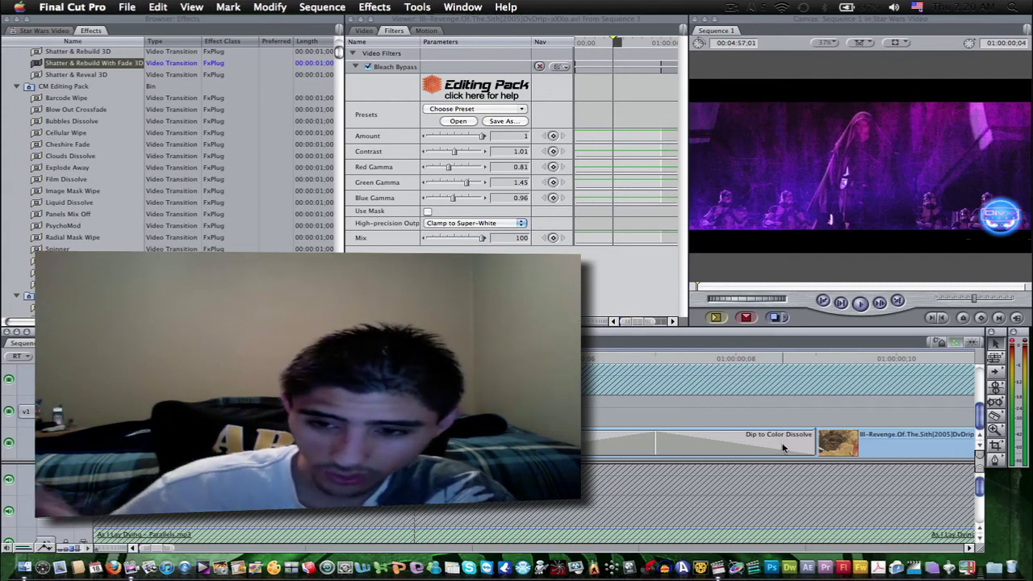
pyautogui.click(971, 547)
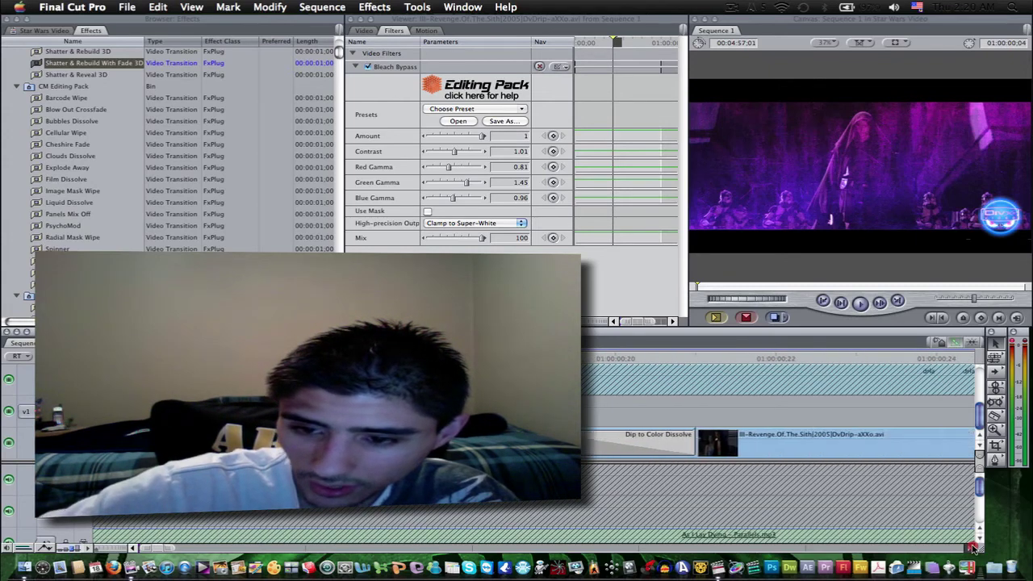
pyautogui.moveTo(973, 547); pyautogui.dragTo(972, 547)
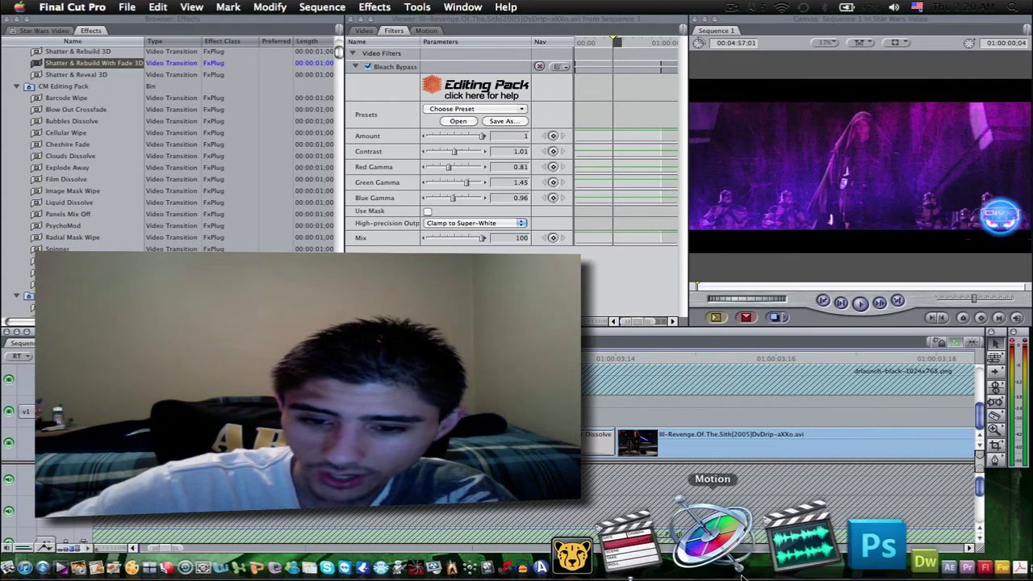